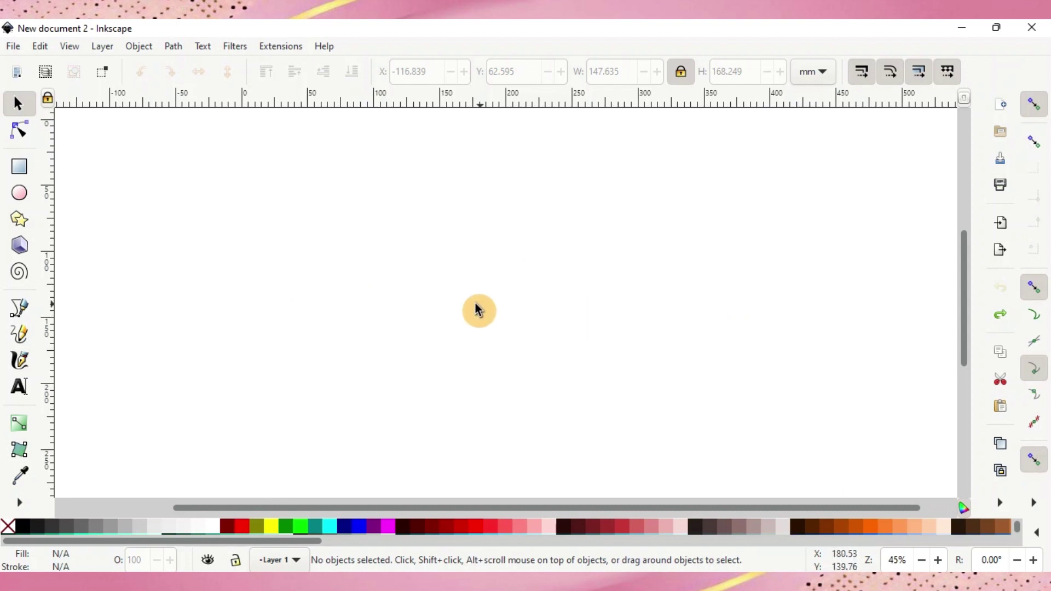
Write Hello in Right Signature in a text frame and scale it to about 386 × 189 mm.
left_click(21, 386)
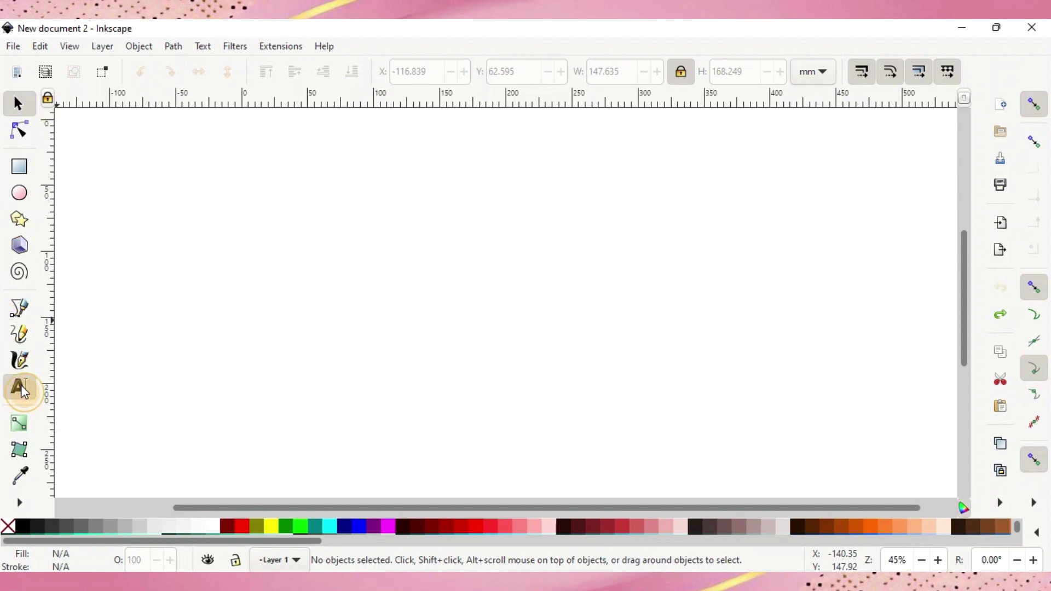
left_click(182, 168)
left_click_drag(182, 169, 586, 352)
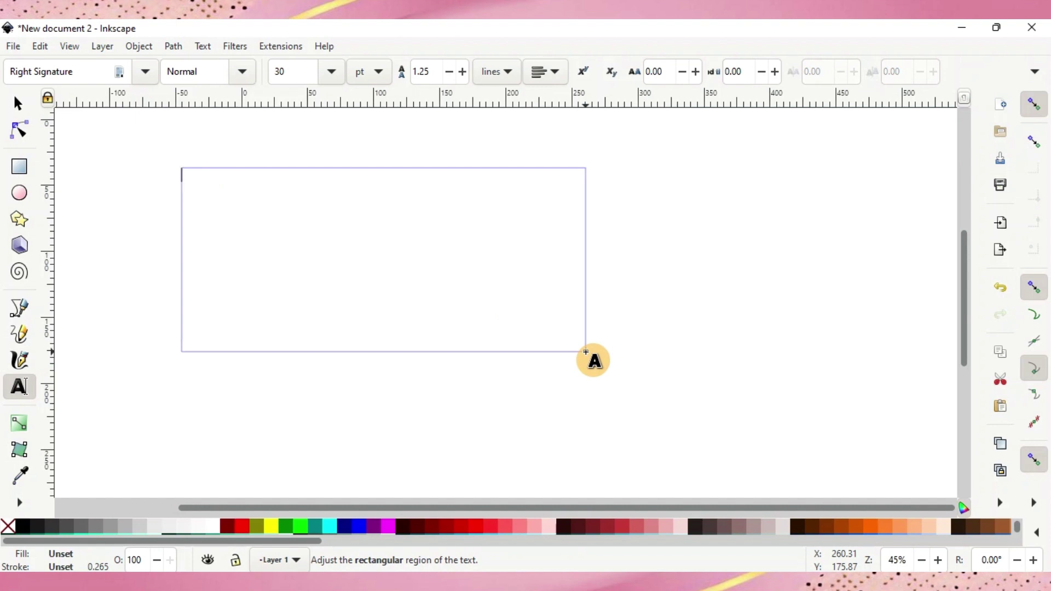
type("The")
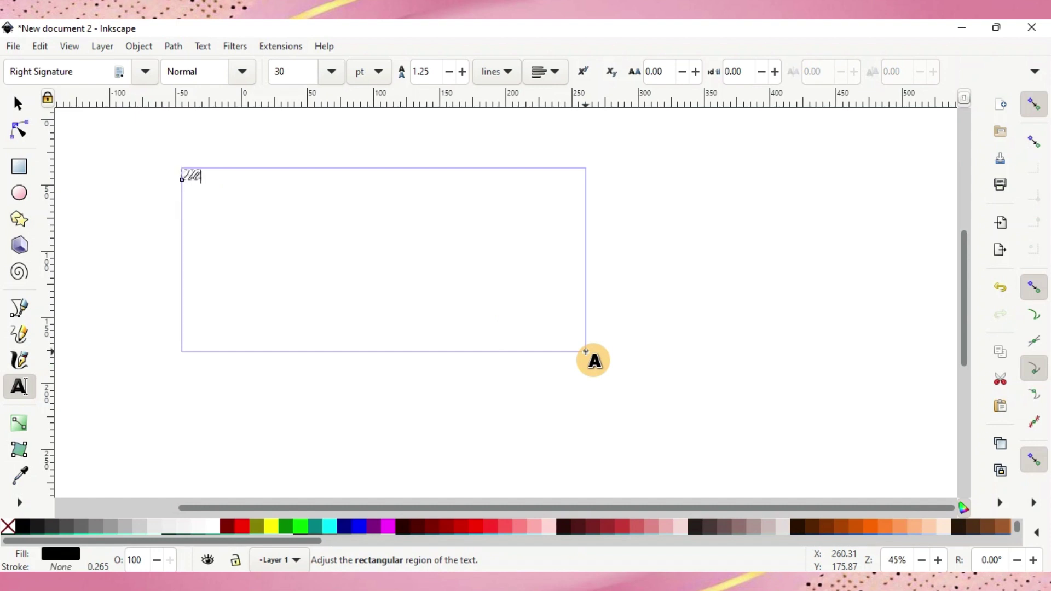
left_click(21, 106)
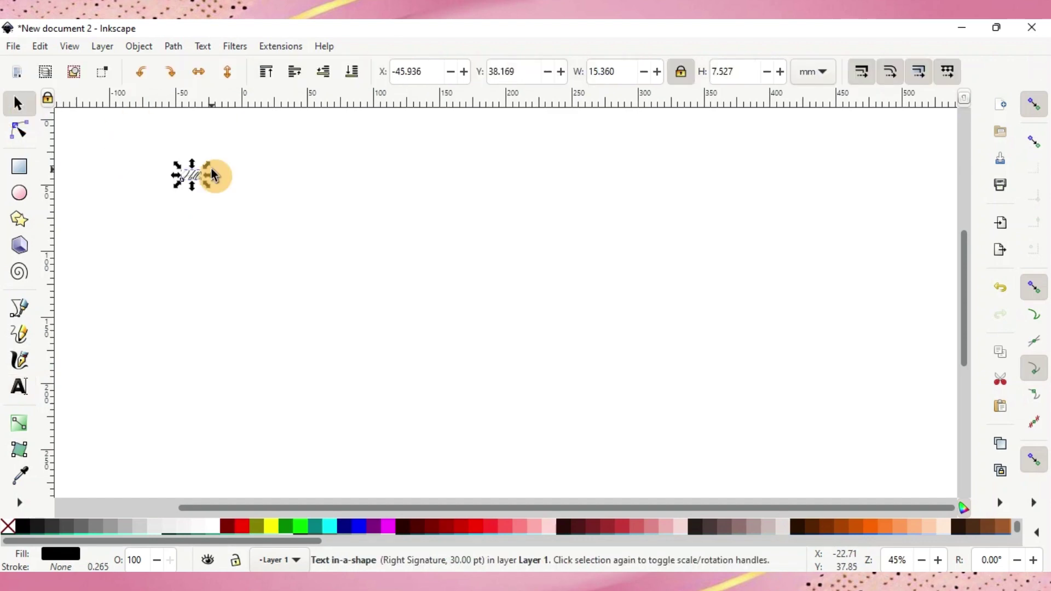
left_click_drag(208, 188, 694, 438)
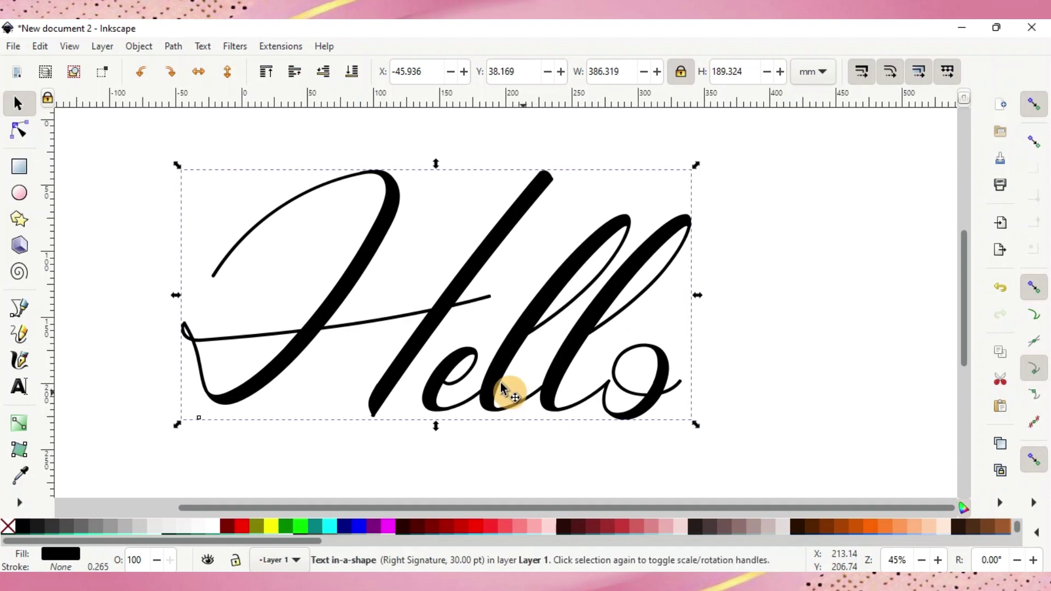
Change the text's font family to Sand Beach.
double_click(417, 350)
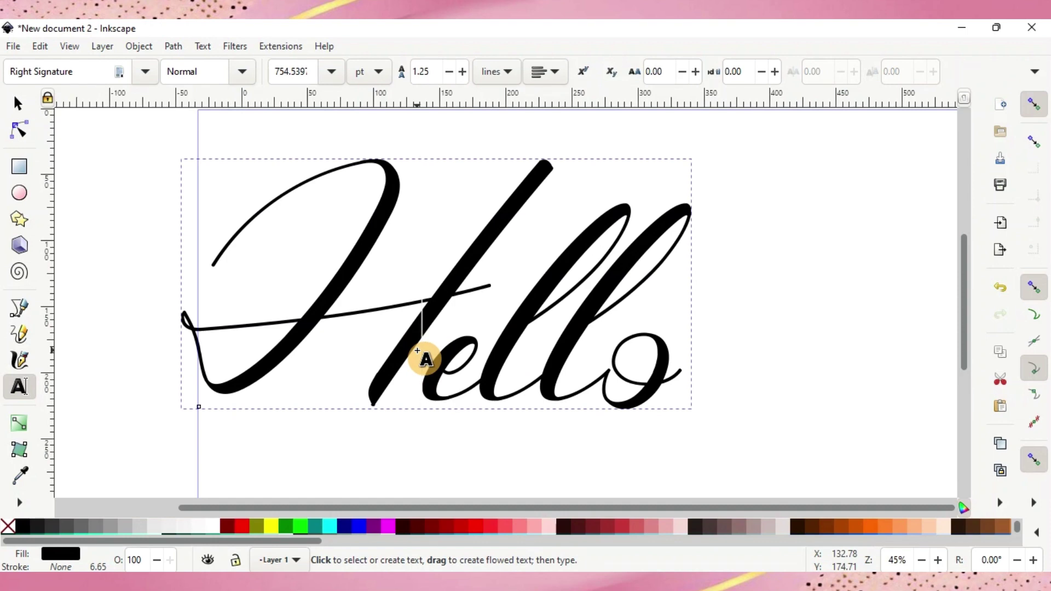
left_click(87, 71)
key("BackSpace")
key("BackSpace")
key("BackSpace")
key("BackSpace")
key("BackSpace")
key("BackSpace")
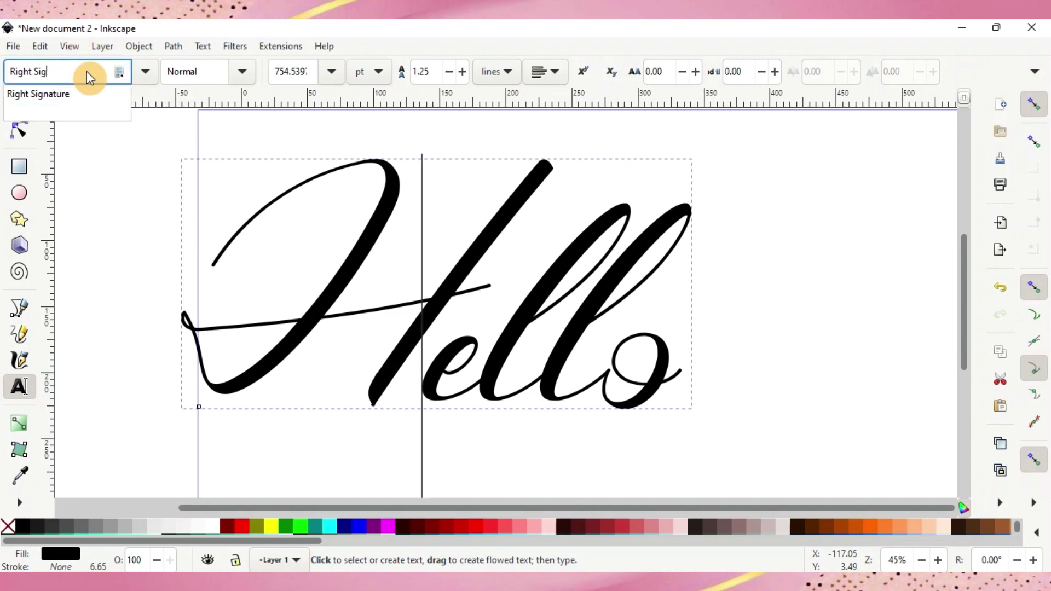
key("BackSpace")
key("BackSpace")
key("BackSpace")
key("BackSpace")
key("BackSpace")
key("BackSpace")
key("BackSpace")
key("BackSpace")
key("BackSpace")
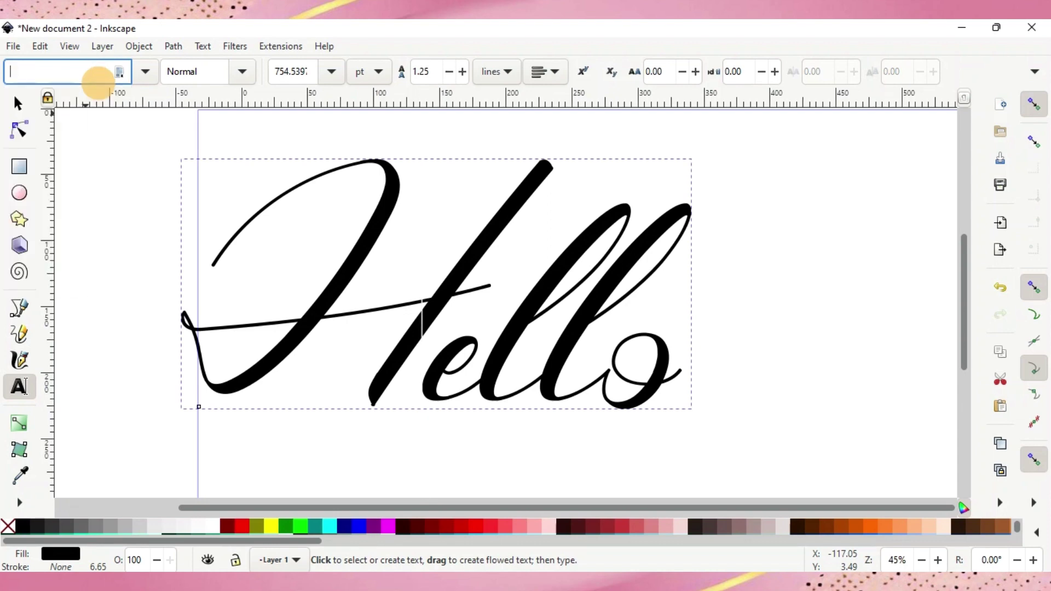
type("sand beach")
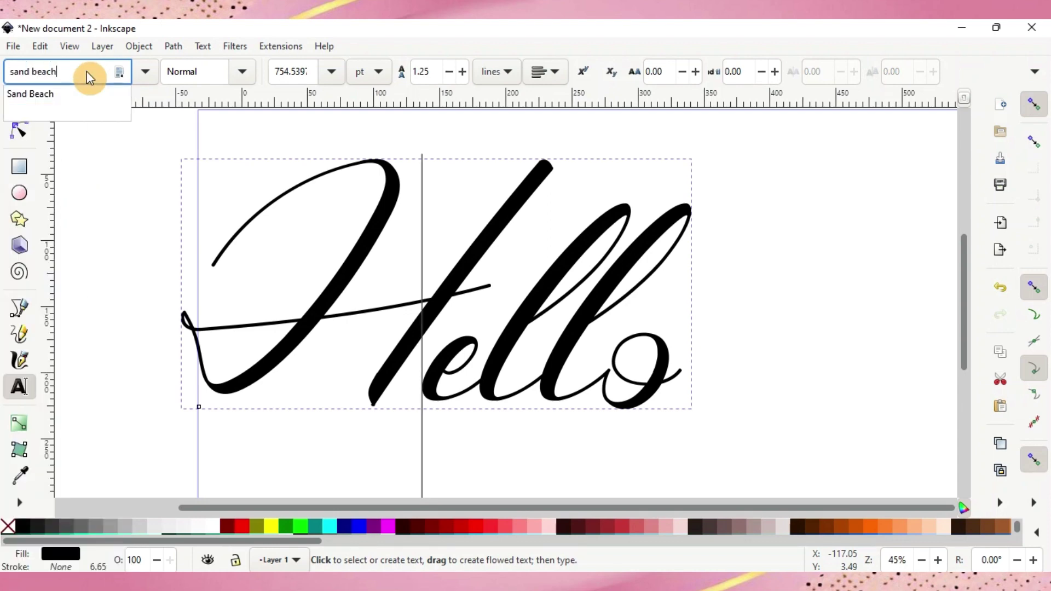
left_click(74, 91)
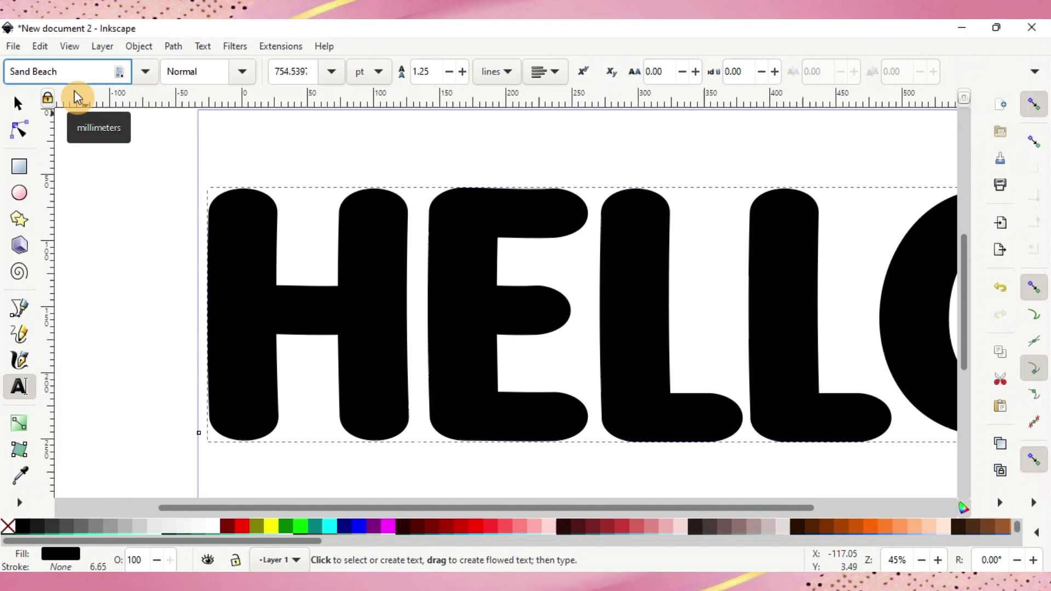
Move and resize HELLO to about 616 × 176 mm across the canvas.
left_click(18, 104)
left_click(458, 247)
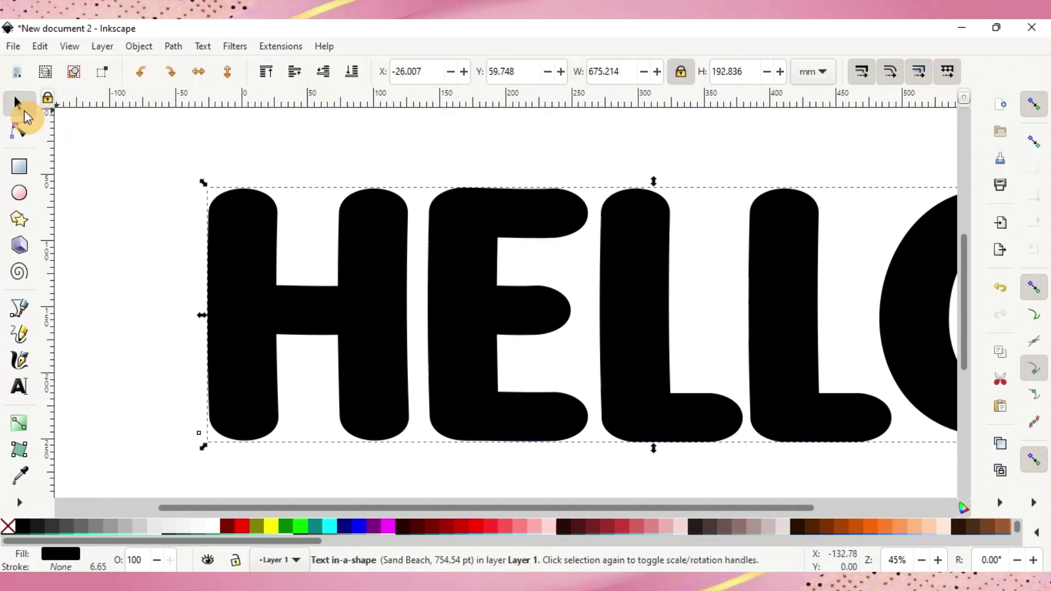
left_click_drag(463, 263, 337, 248)
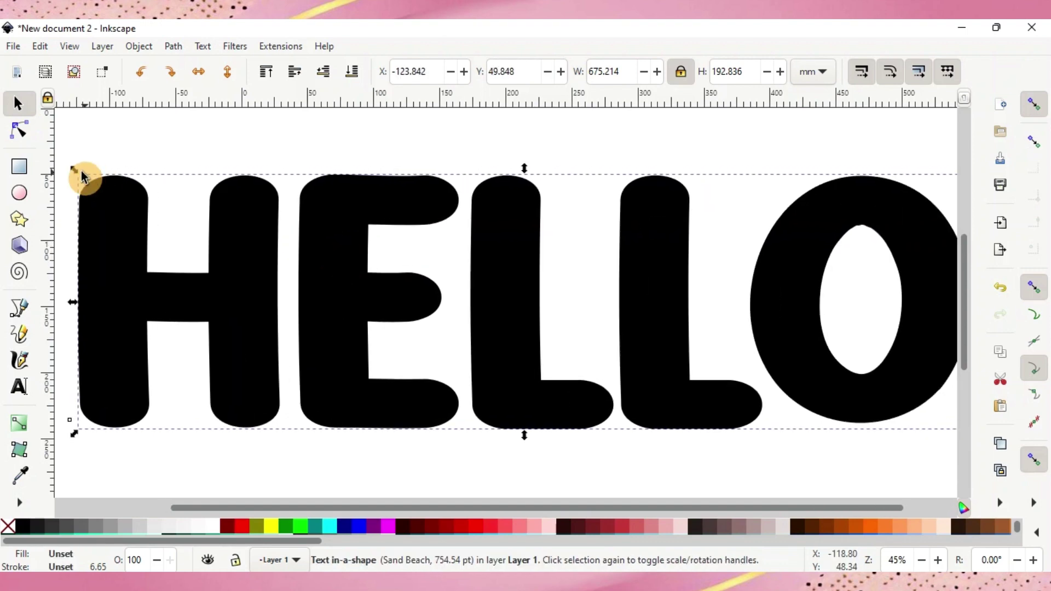
left_click_drag(81, 176, 122, 199)
left_click_drag(307, 263, 245, 255)
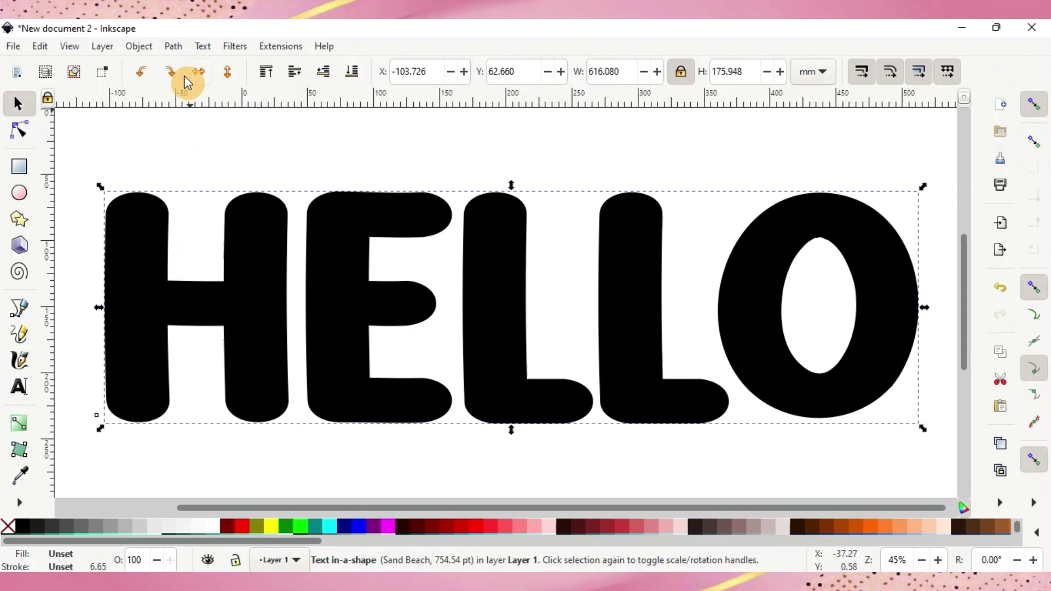
Convert the HELLO text into five letter paths with Path > Object to Path.
left_click(174, 47)
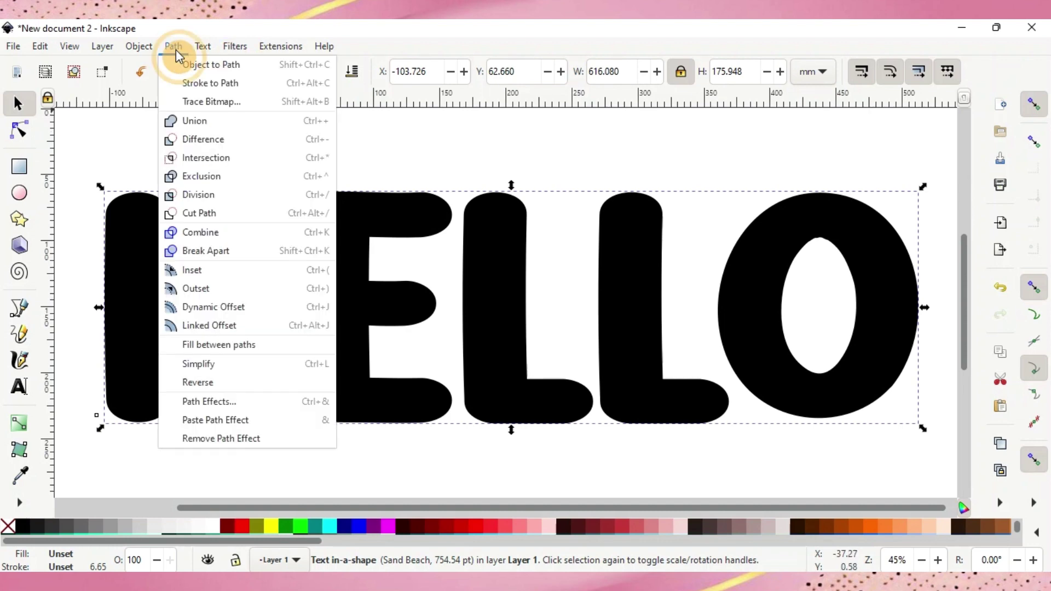
left_click(274, 66)
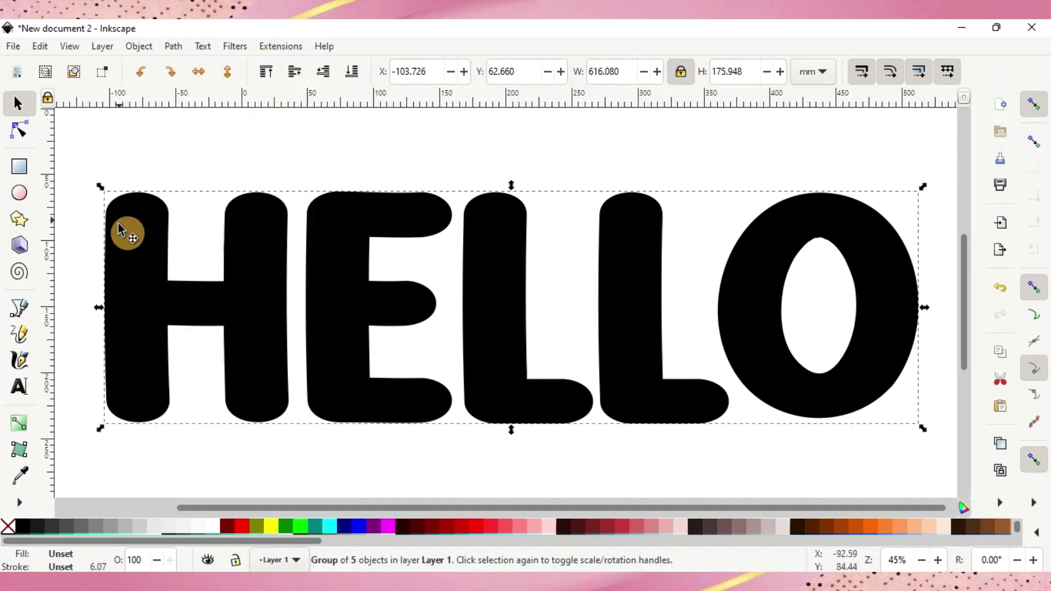
left_click(22, 134)
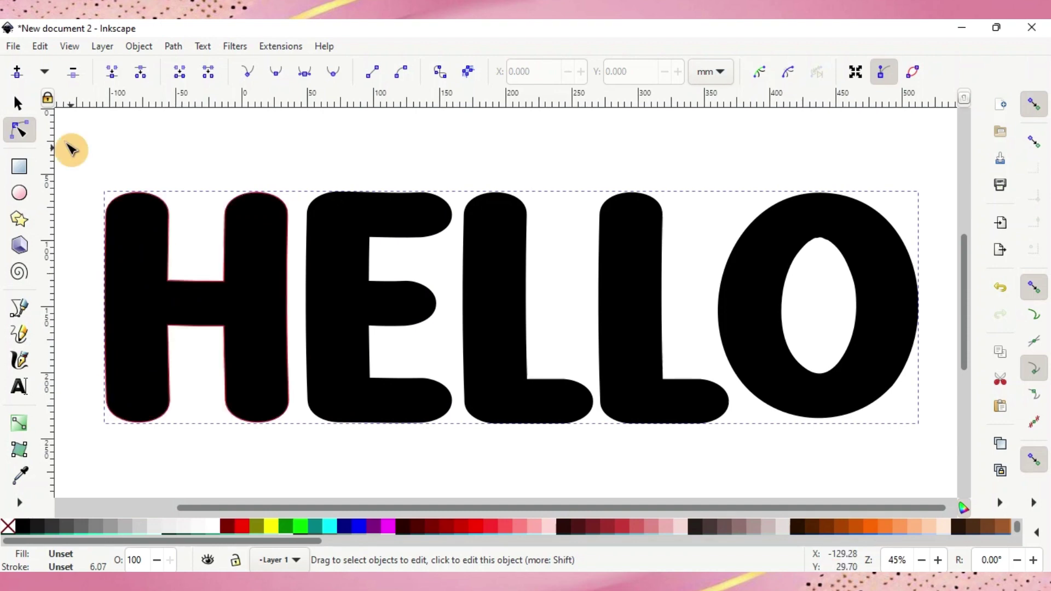
Inside the group, move the H and E left and the second L and O right.
left_click(21, 104)
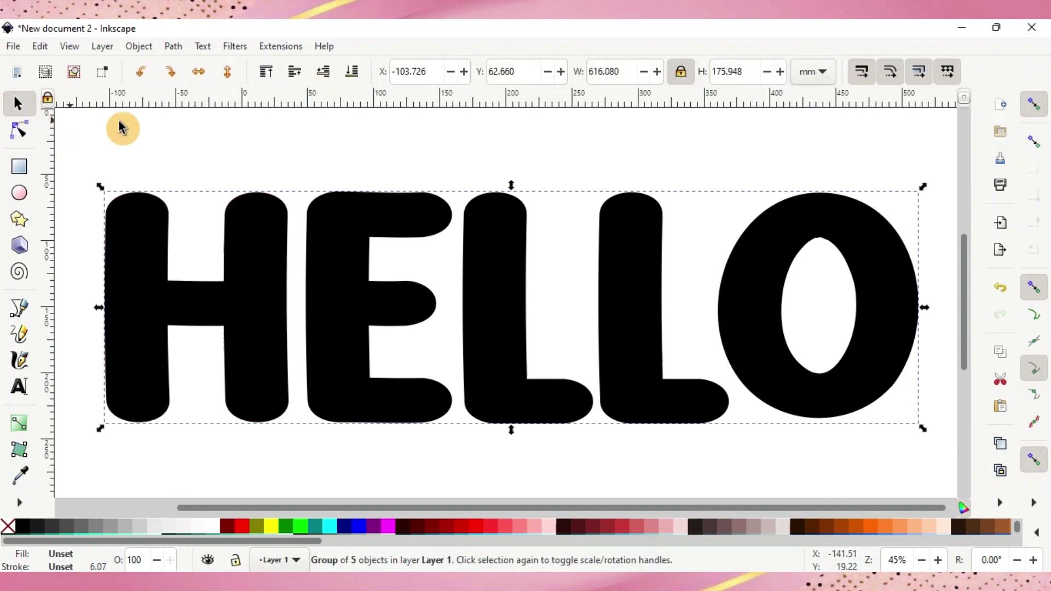
left_click(148, 236)
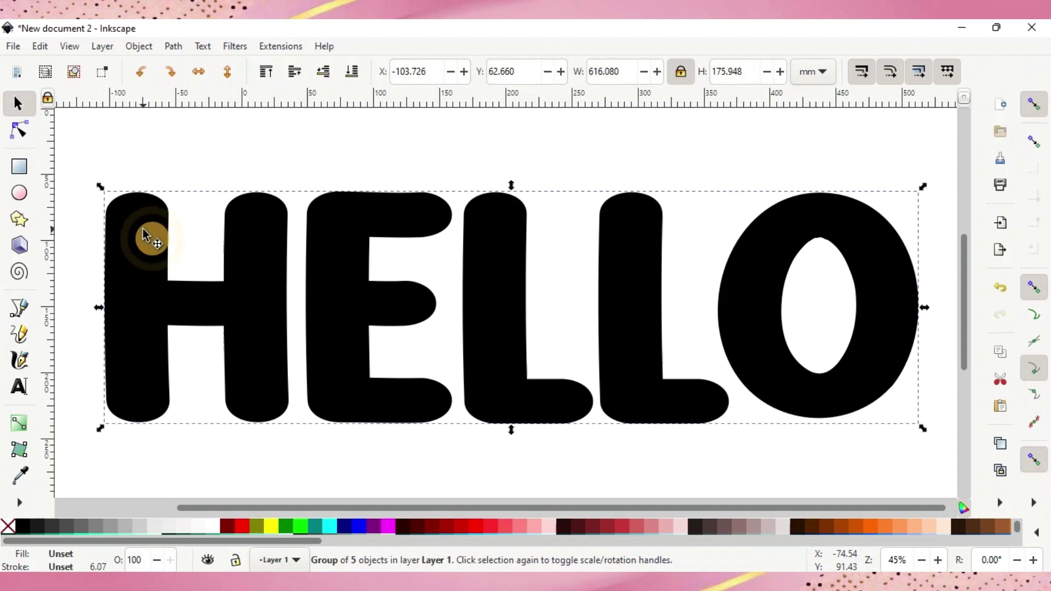
double_click(144, 235)
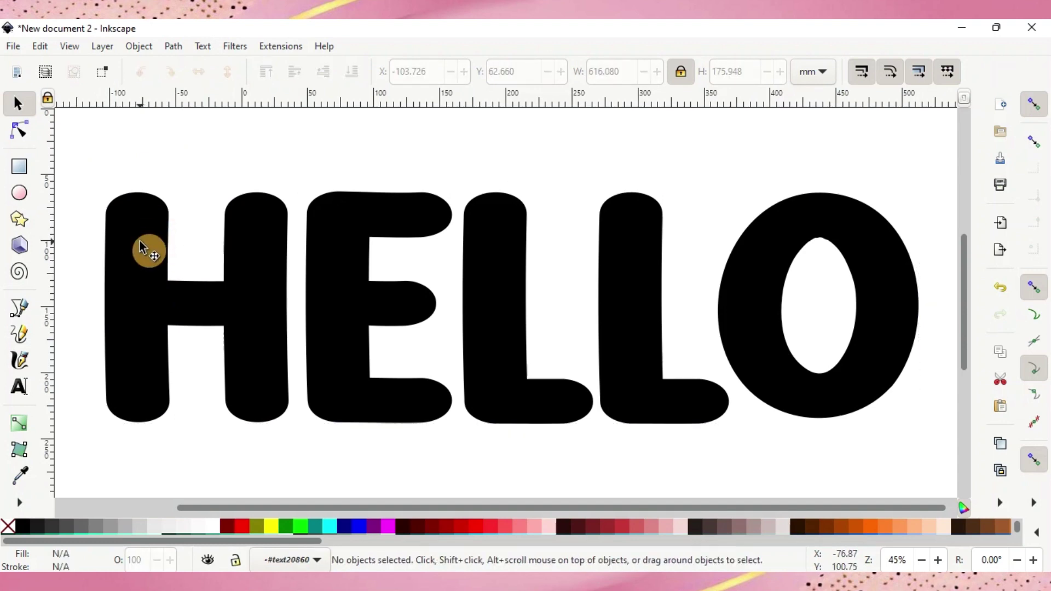
left_click_drag(123, 247, 99, 249)
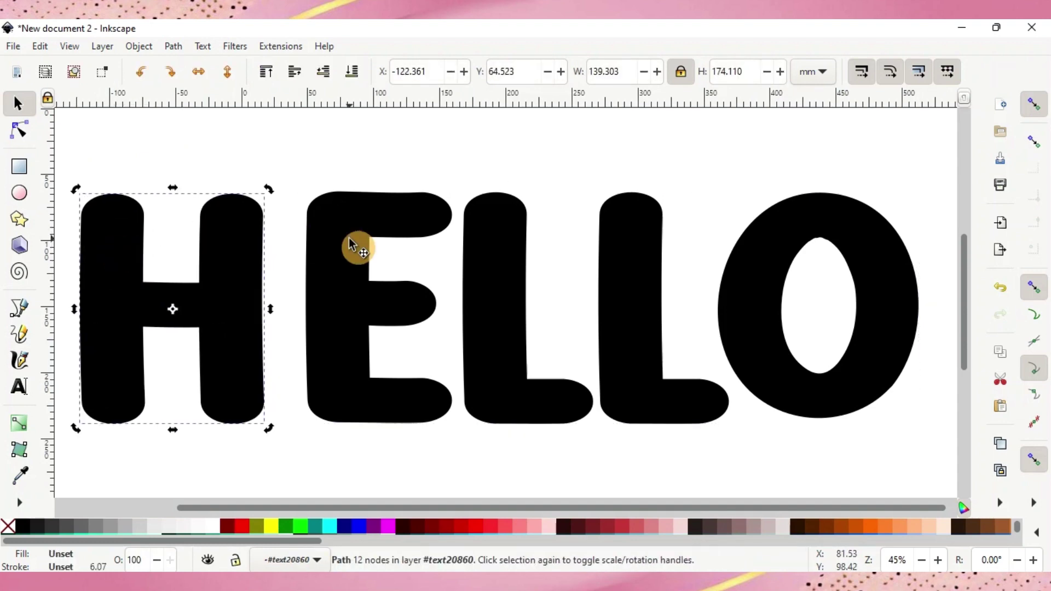
left_click_drag(352, 244, 334, 246)
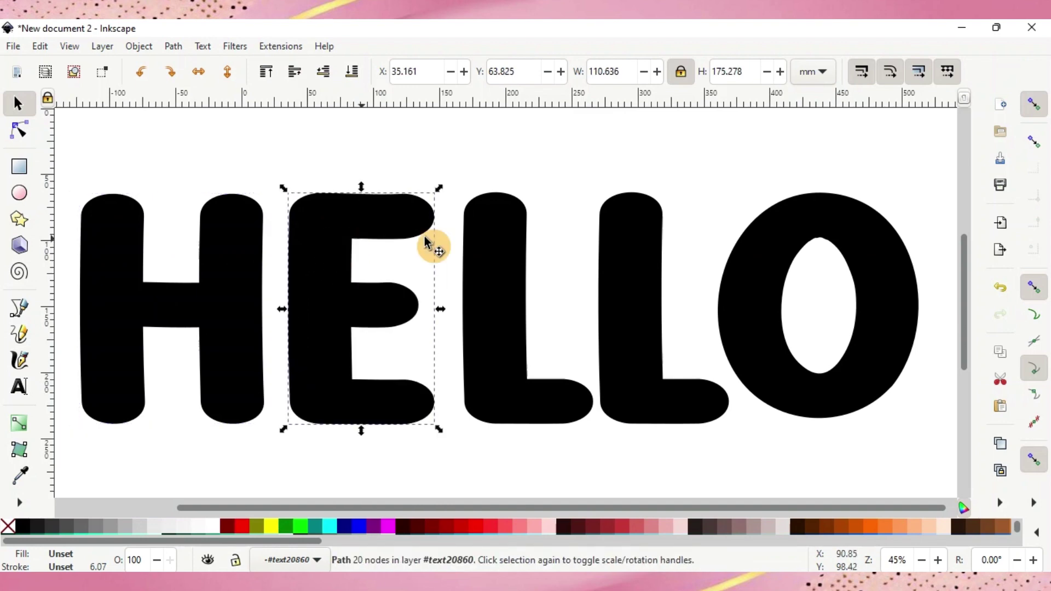
left_click_drag(624, 246, 646, 241)
left_click(808, 241)
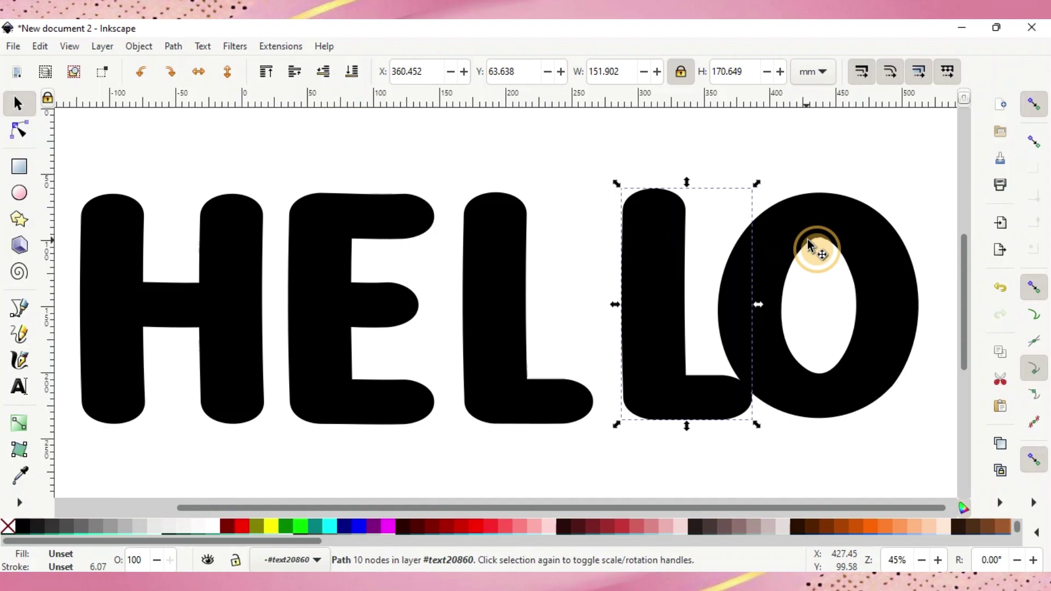
left_click_drag(869, 235, 931, 235)
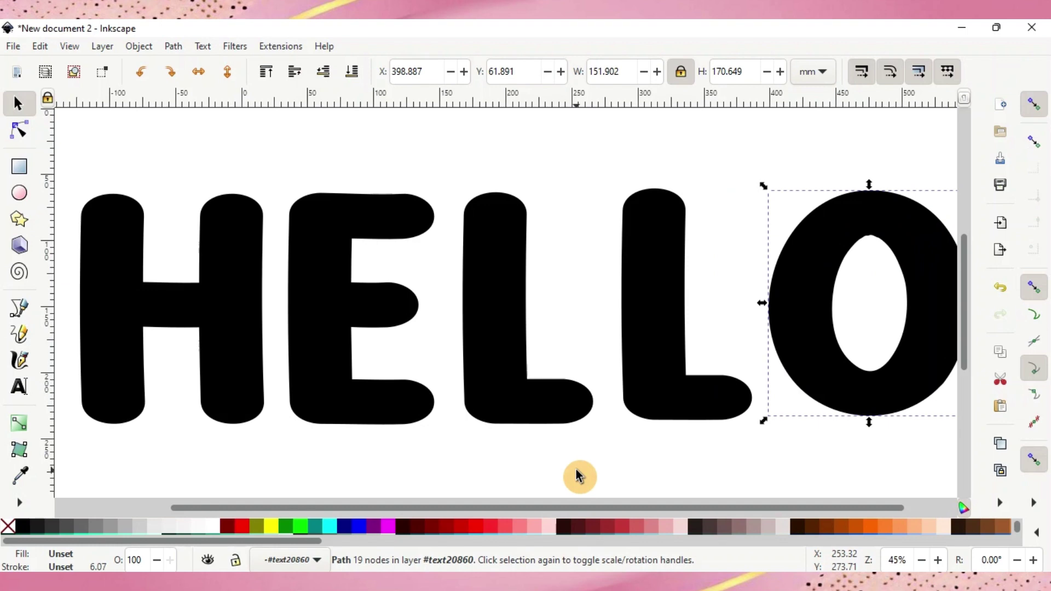
Nudge the letters left to even the gaps, then select all five letters.
left_click_drag(335, 281, 326, 282)
left_click_drag(493, 282, 483, 282)
left_click_drag(652, 282, 641, 282)
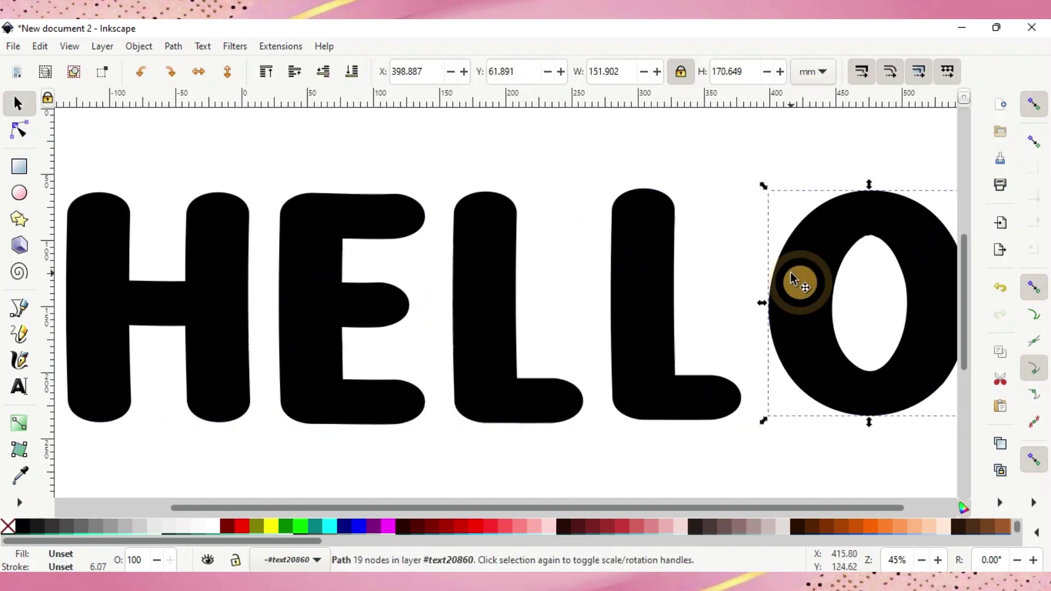
left_click_drag(796, 281, 775, 282)
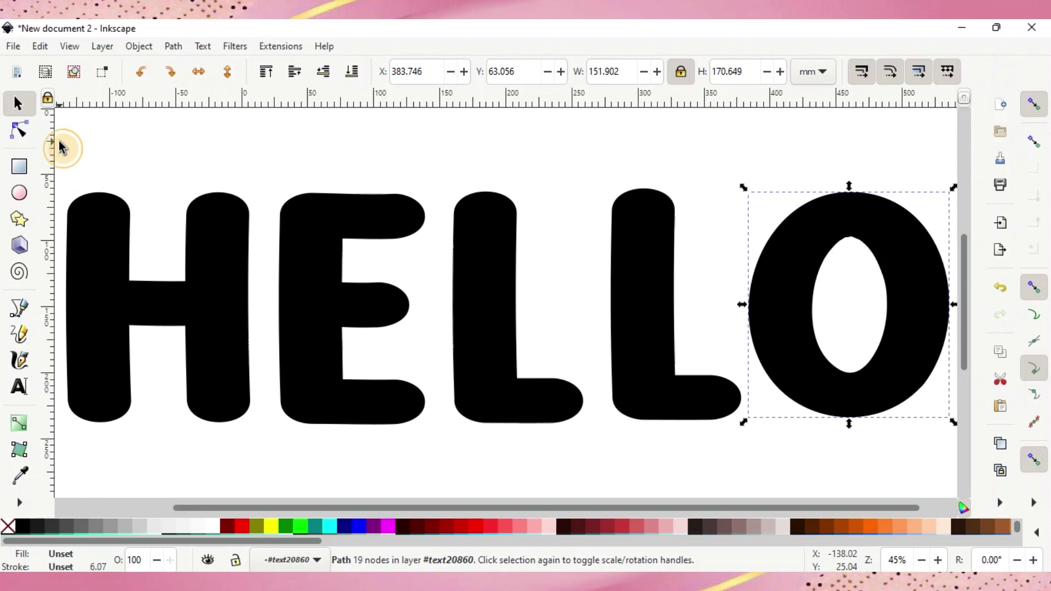
left_click_drag(59, 143, 969, 468)
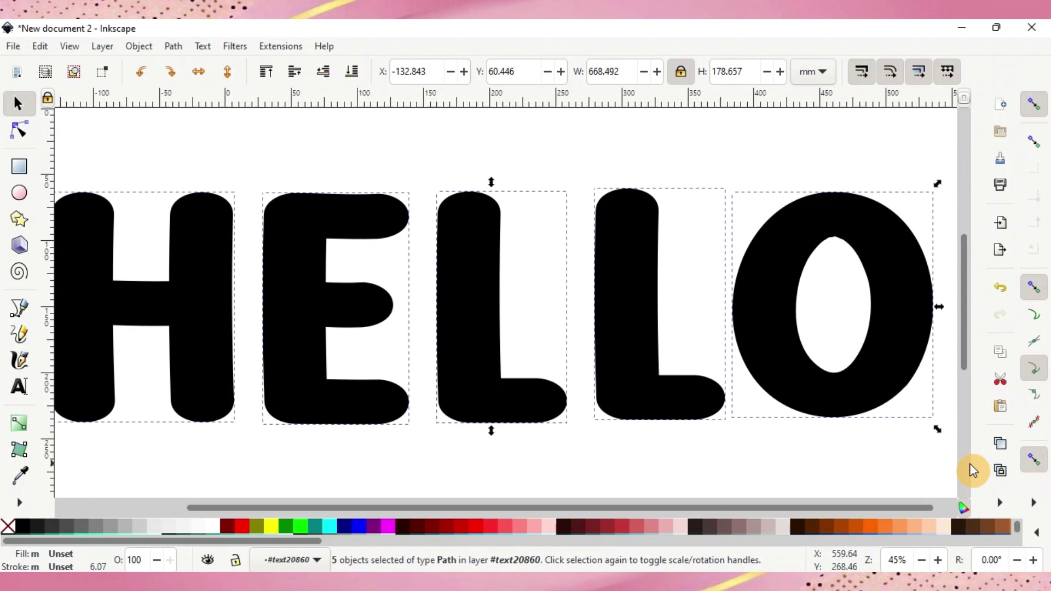
Set the fill of all five HELLO letters to No paint in Fill and Stroke.
left_click(139, 46)
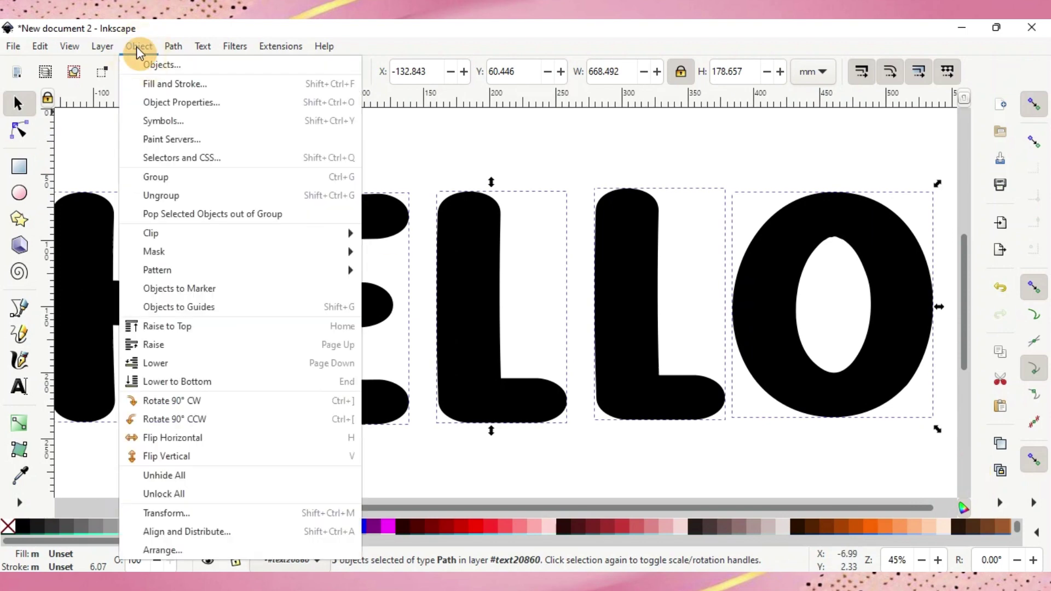
left_click(236, 83)
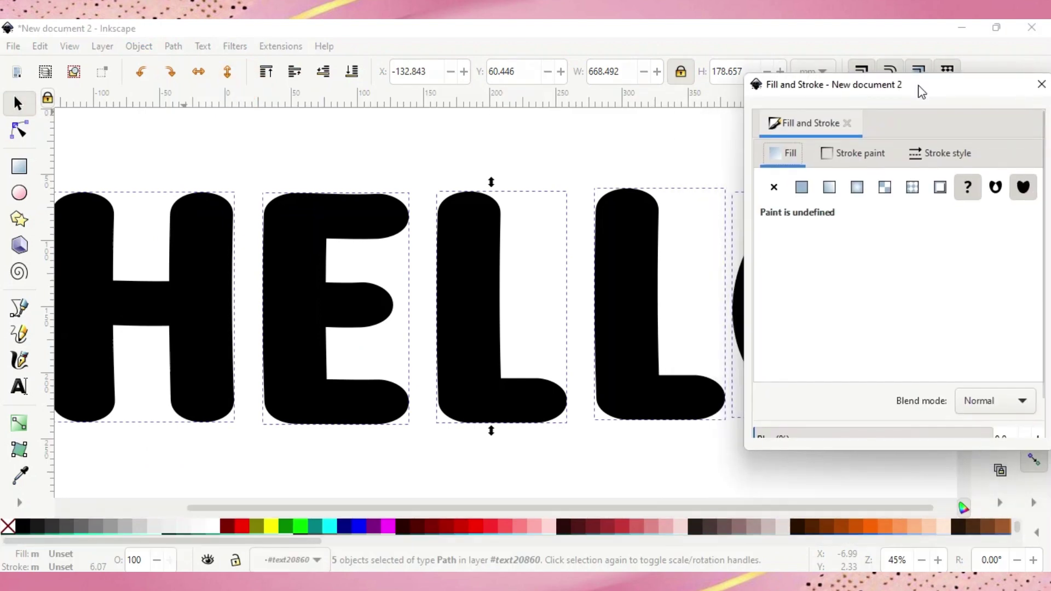
left_click(921, 92)
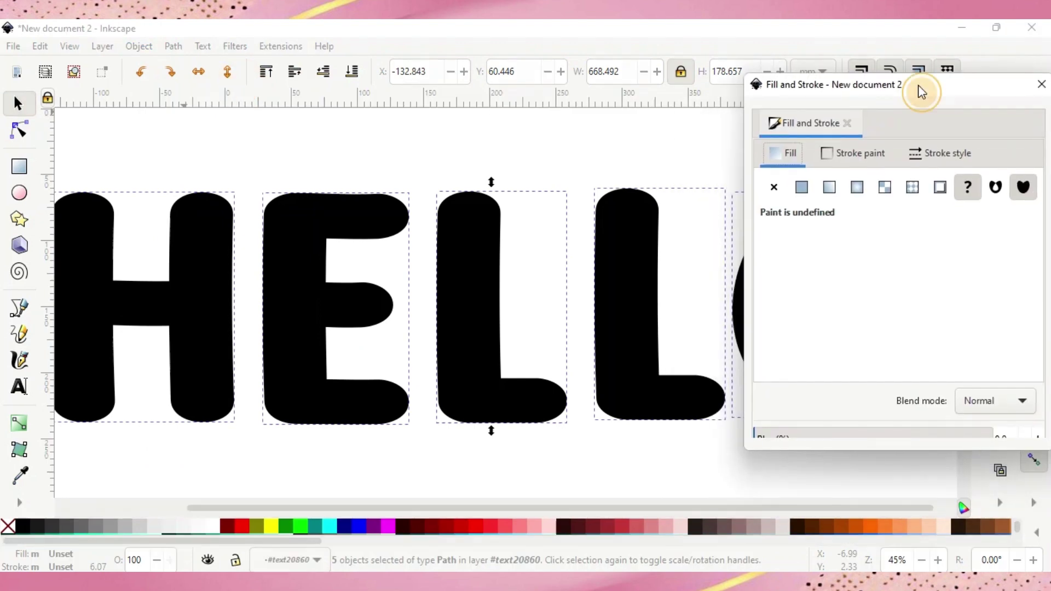
left_click(775, 189)
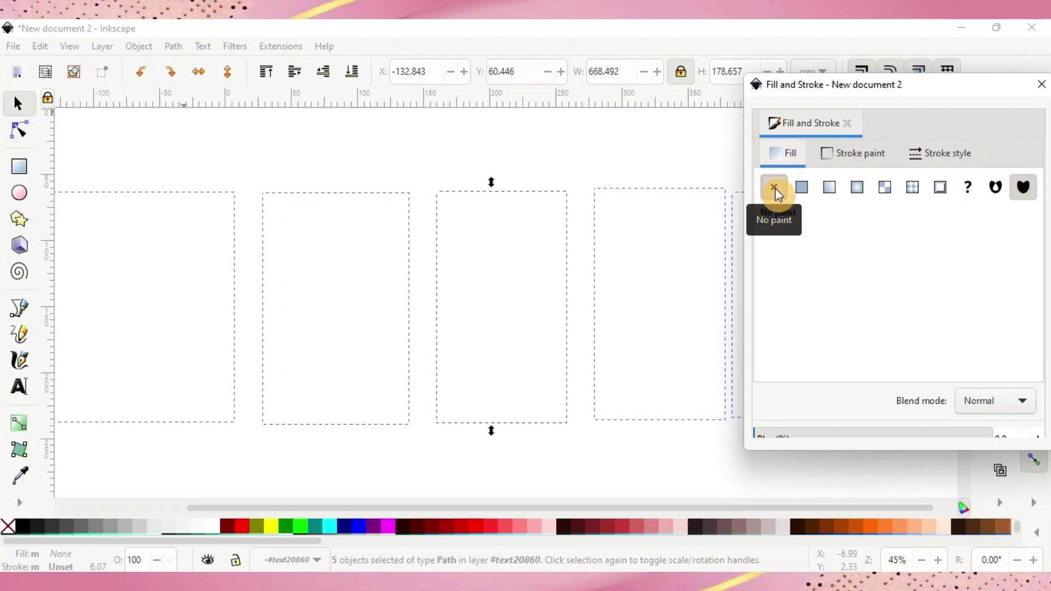
Give the letters a flat black 000000ff stroke so they appear as hollow outlines.
left_click(848, 159)
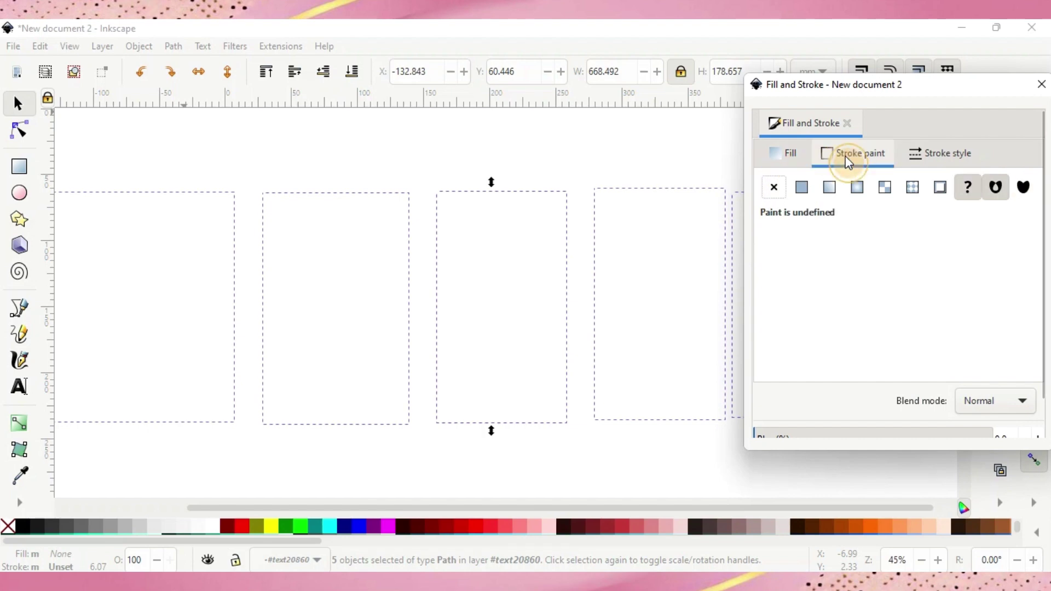
left_click(802, 187)
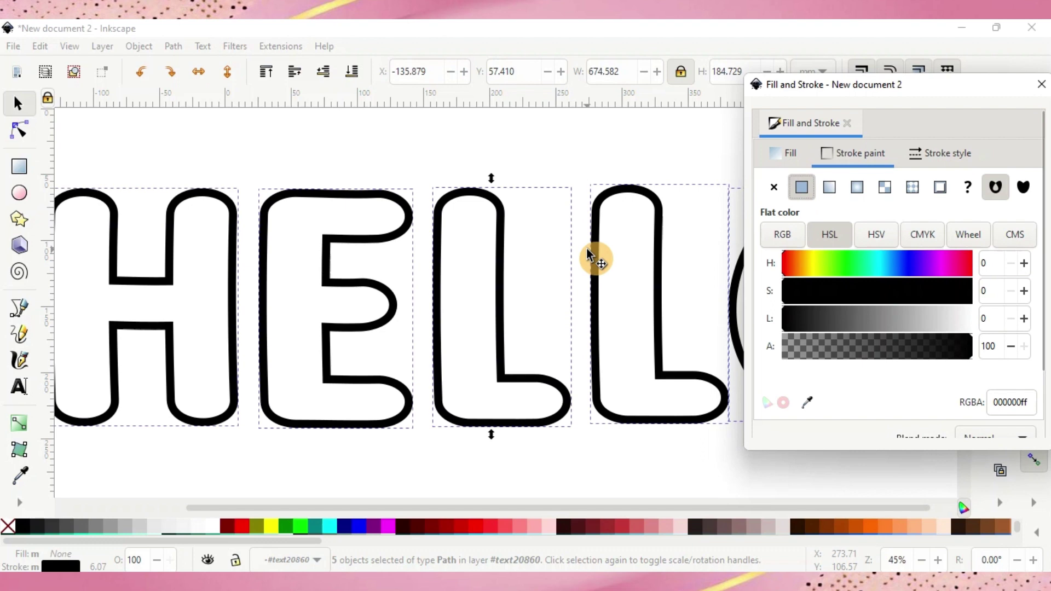
scroll(586, 248, "down", 2)
scroll(588, 253, "up", 1)
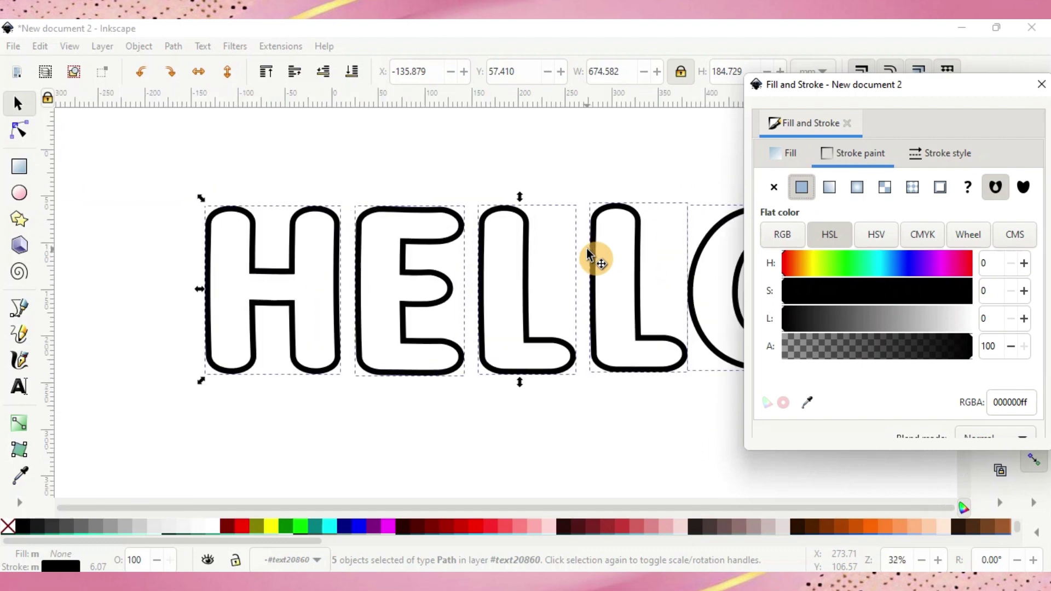
scroll(587, 252, "right", 1)
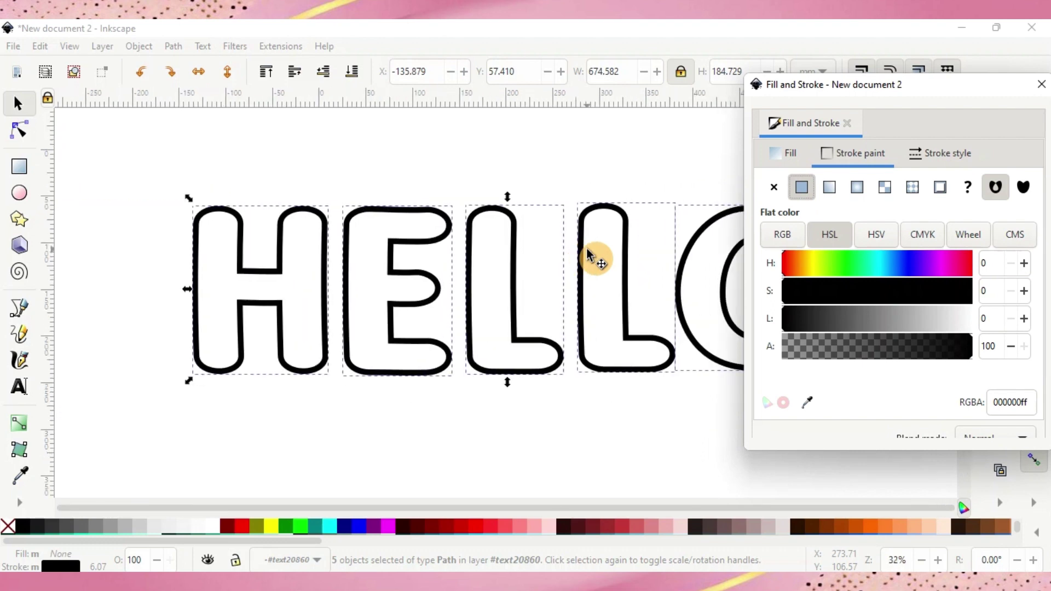
scroll(588, 253, "right", 5)
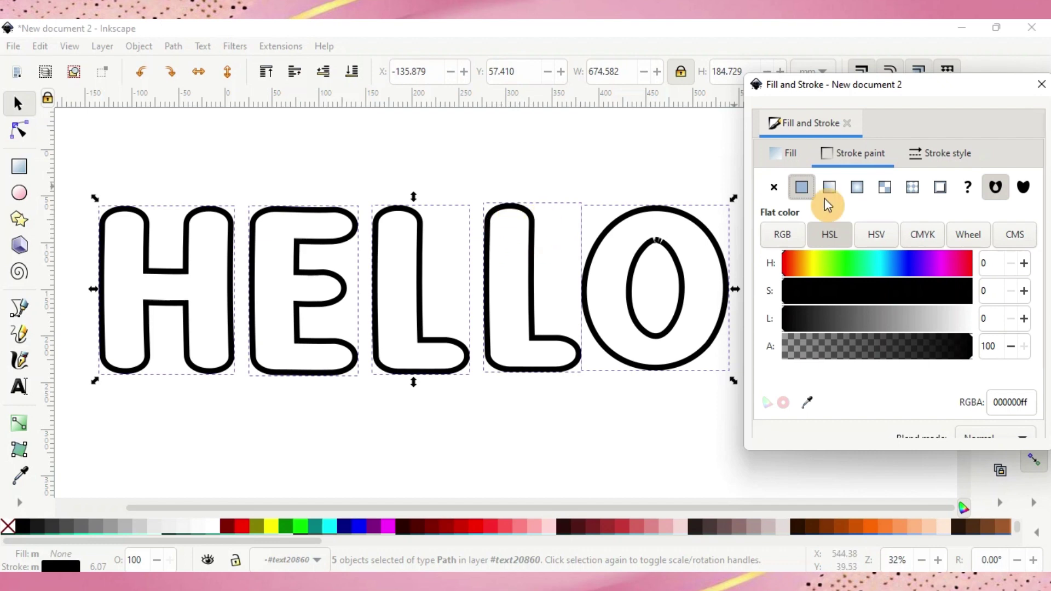
Switch the stroke width unit to inches and set the width to 0.130 in.
left_click(938, 163)
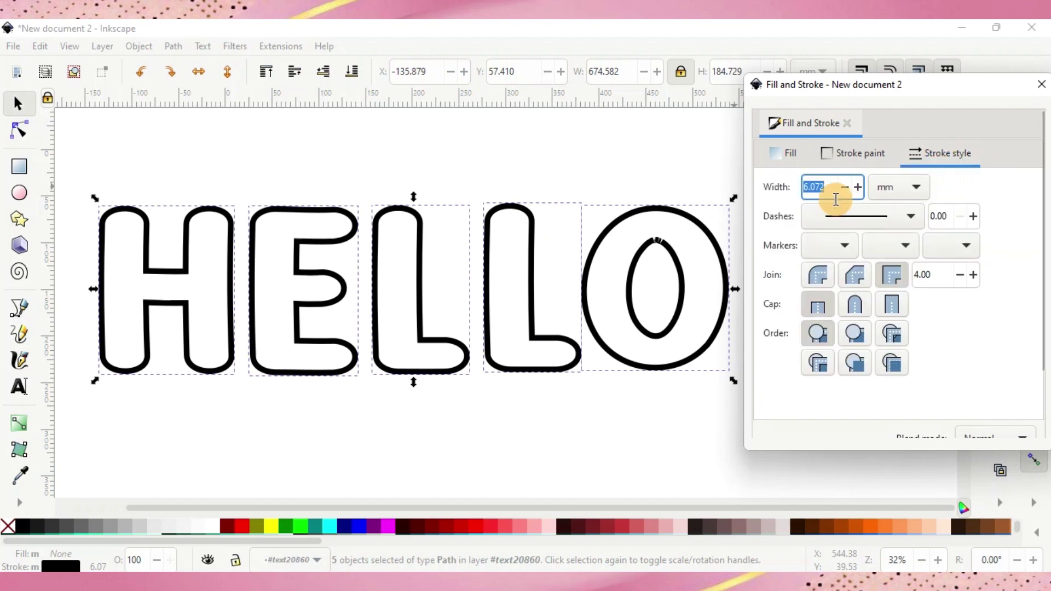
left_click(896, 187)
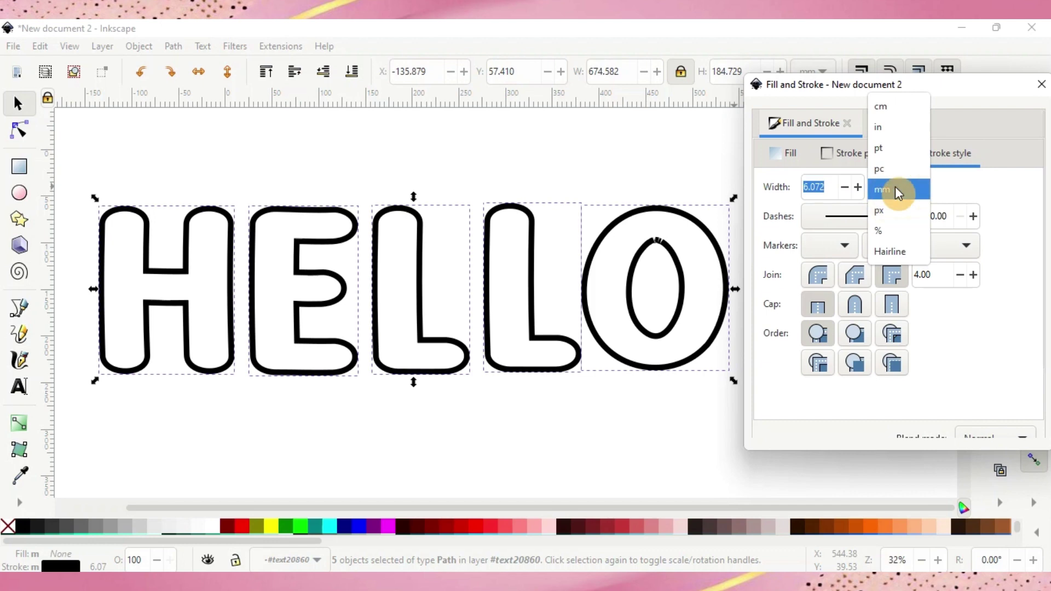
left_click(887, 127)
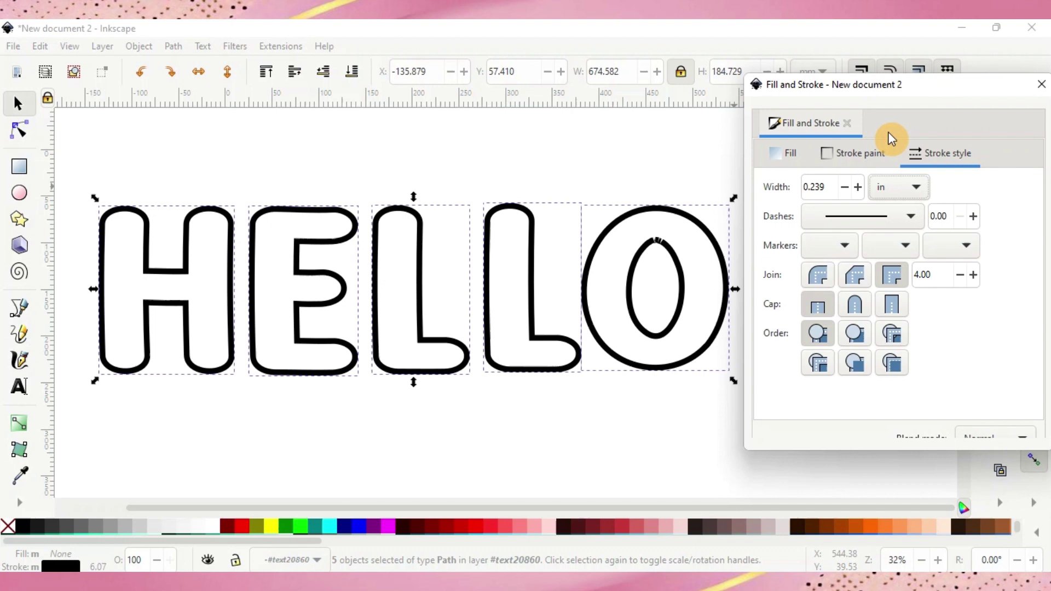
left_click(843, 188)
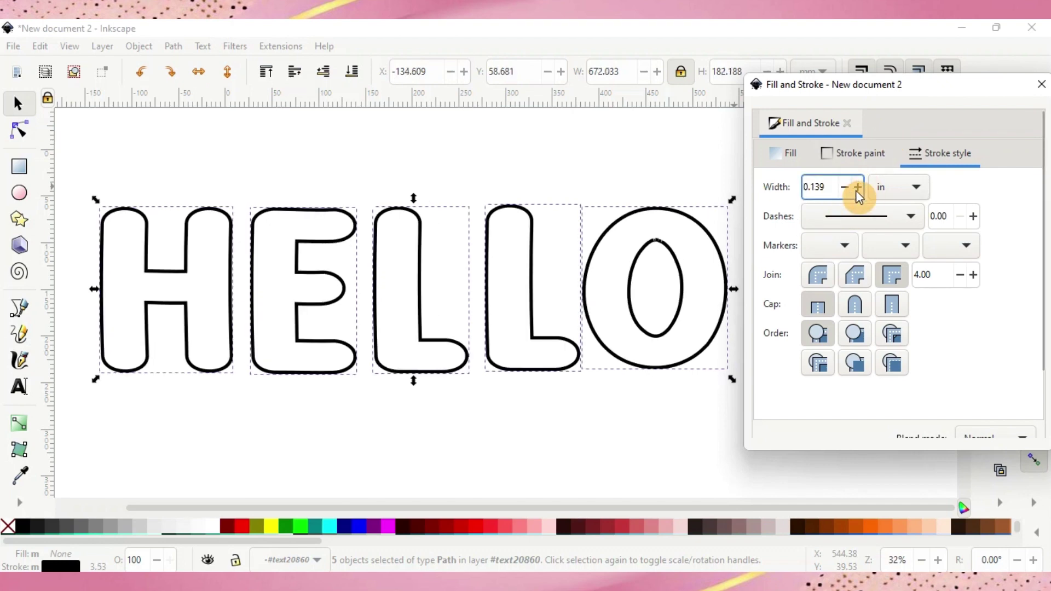
left_click(858, 189)
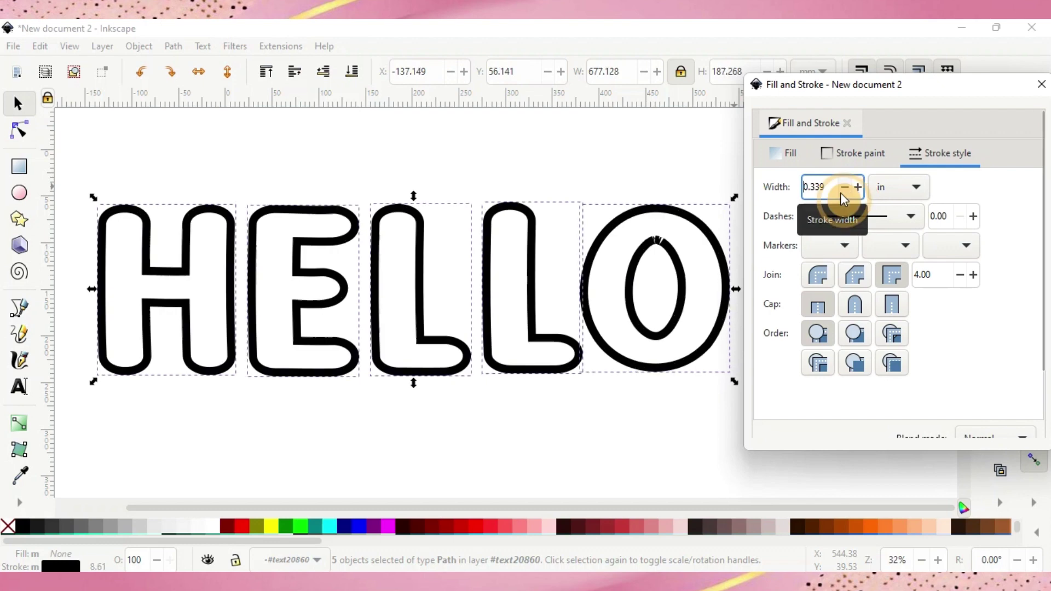
left_click(843, 189)
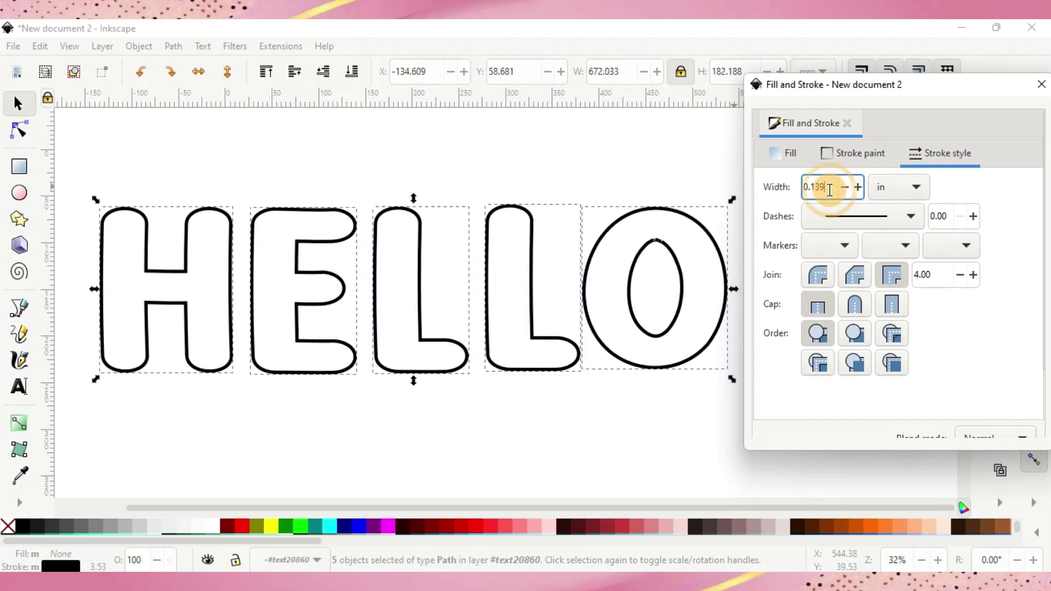
key("BackSpace")
key("BackSpace")
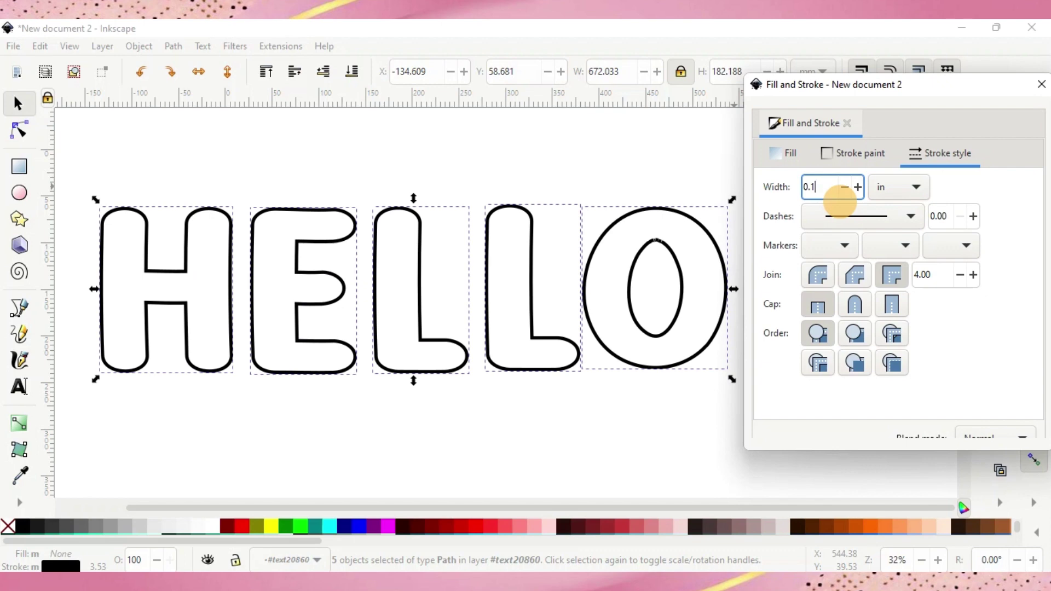
type("30")
key("Return")
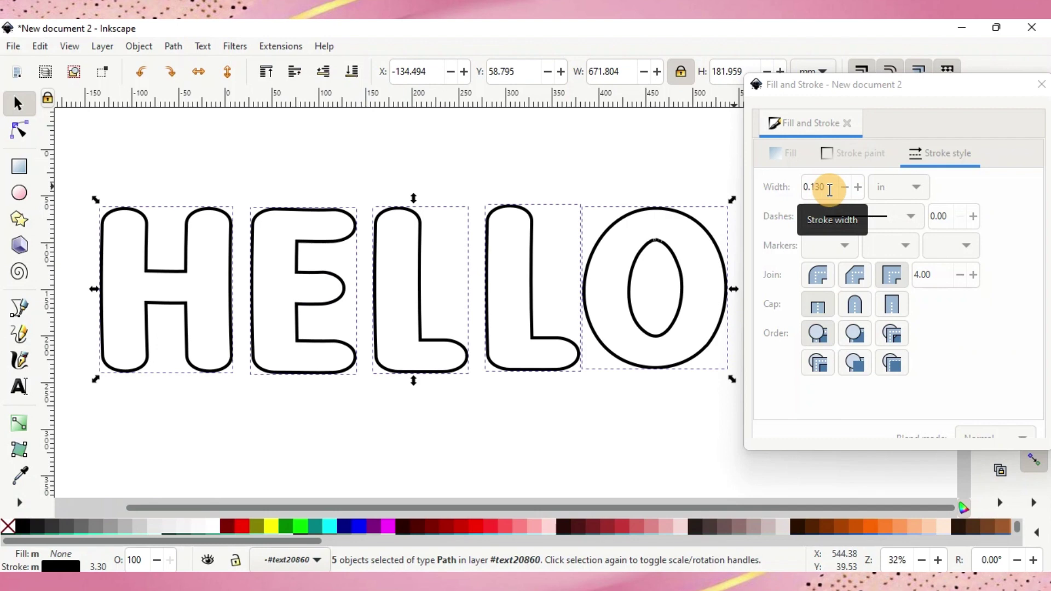
left_click(908, 86)
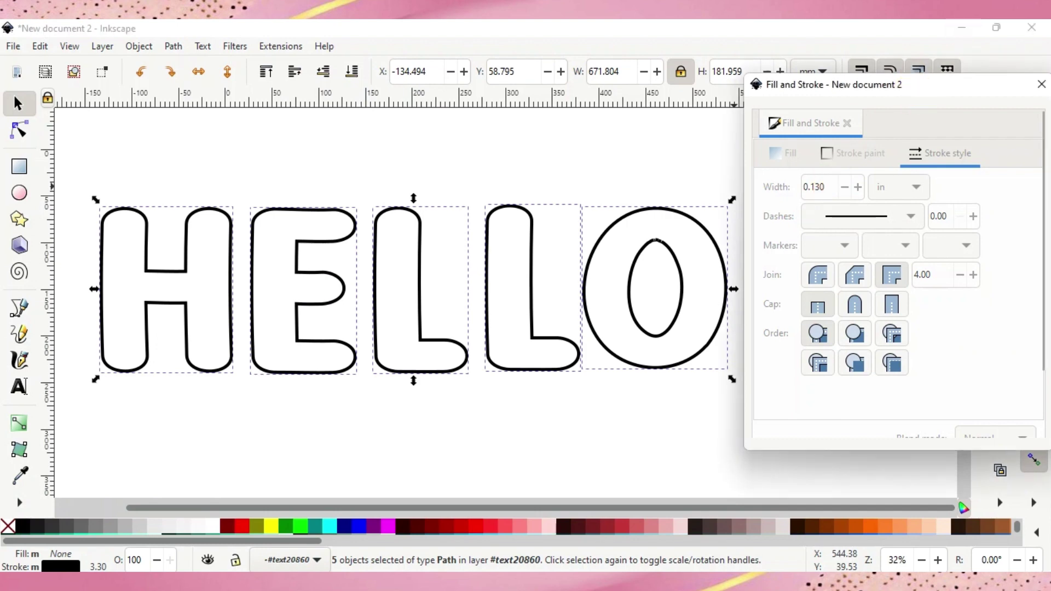
Duplicate the HELLO letters and scale the copy to about 101.6% (682.5 × 184.9 mm).
mouse_move(911, 92)
left_mouse_down()
mouse_move(897, 148)
mouse_move(869, 524)
left_mouse_up()
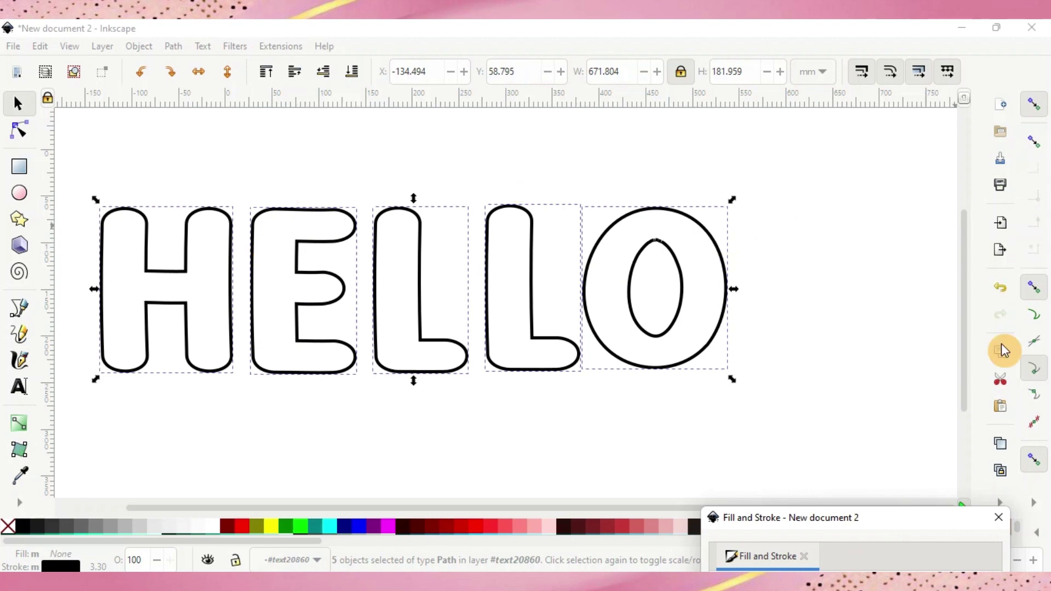
left_click(998, 446)
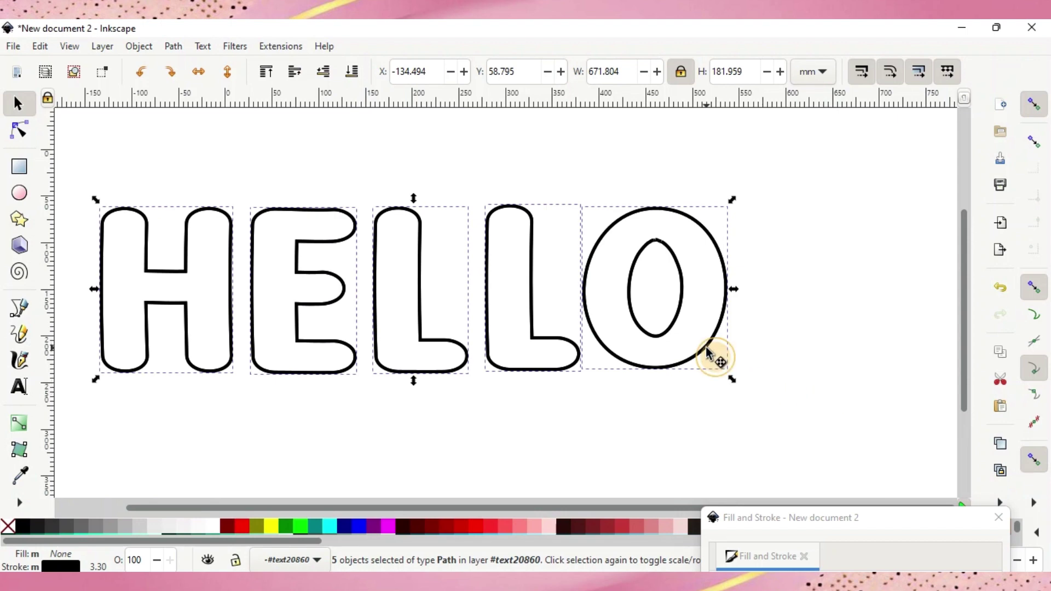
left_click_drag(706, 350, 708, 308)
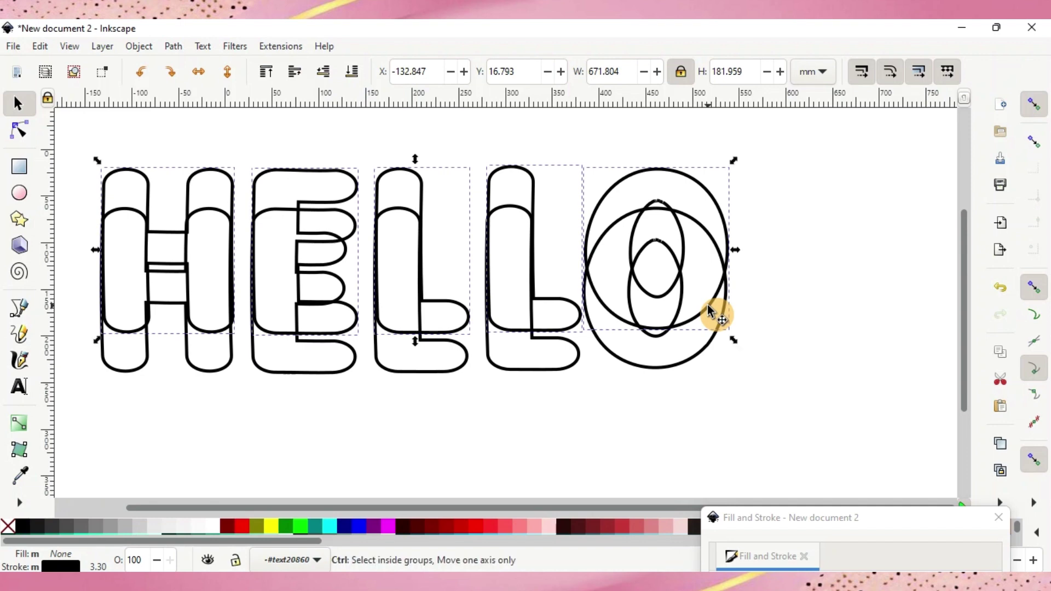
key("ctrl+z")
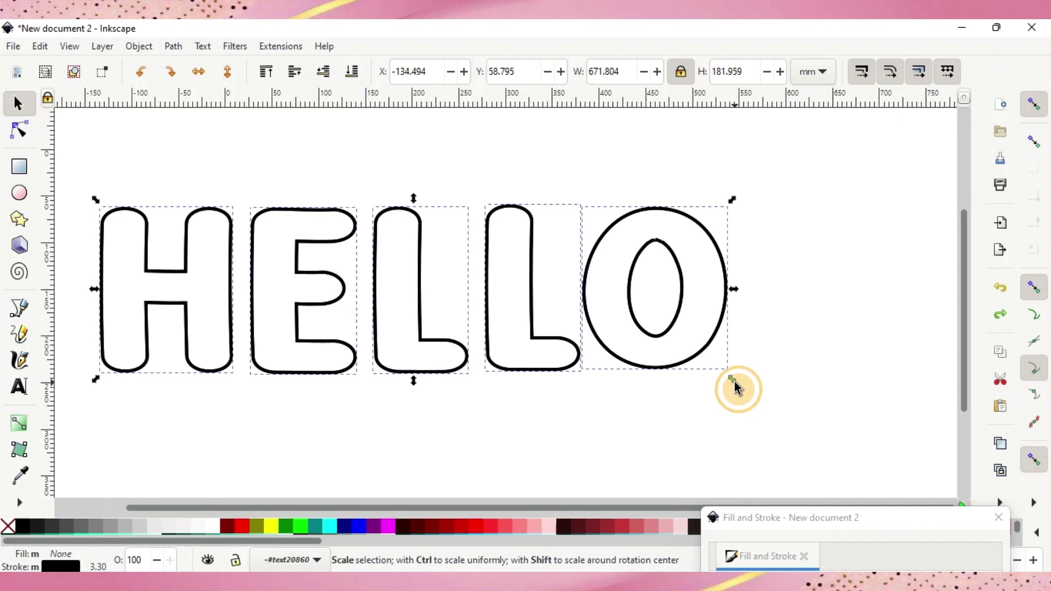
left_click_drag(734, 381, 744, 389)
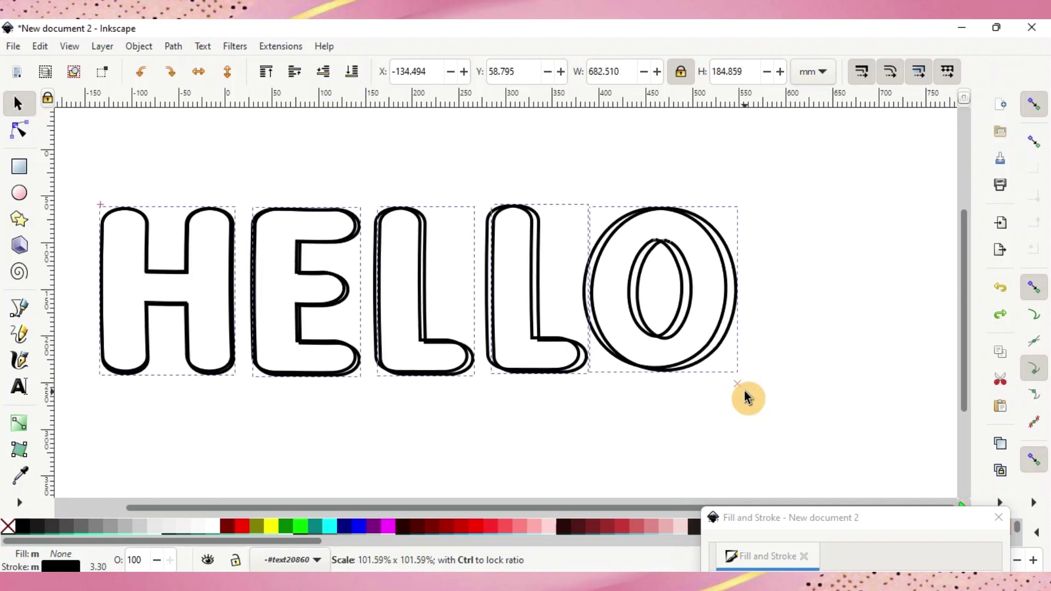
left_click_drag(744, 395, 743, 396)
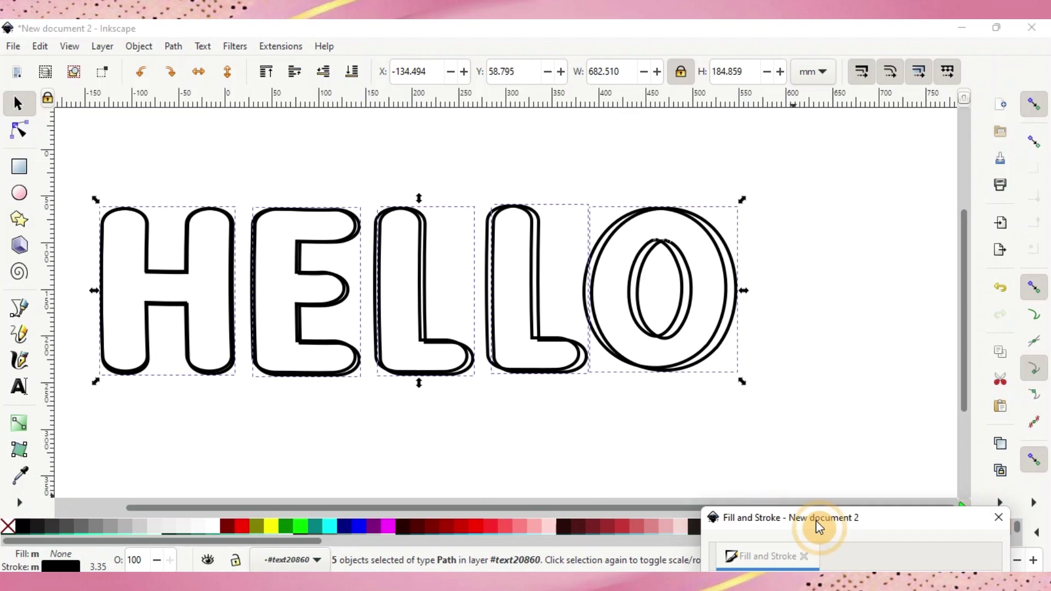
Set the enlarged copy's stroke width to 0.060 in and close Fill and Stroke.
mouse_move(816, 521)
left_mouse_down()
mouse_move(845, 289)
mouse_move(839, 158)
left_mouse_up()
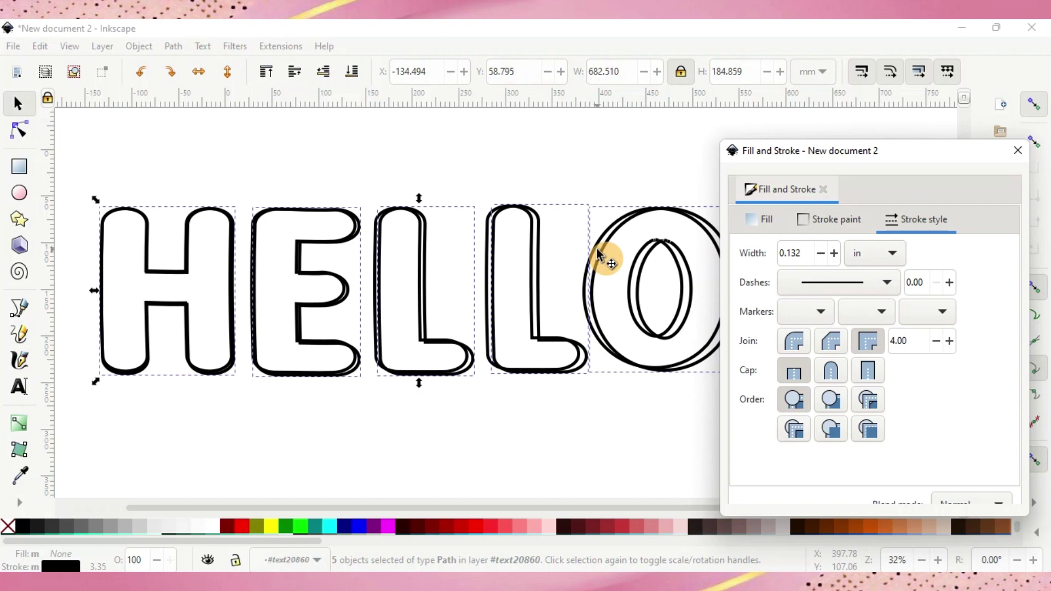
left_click(803, 254)
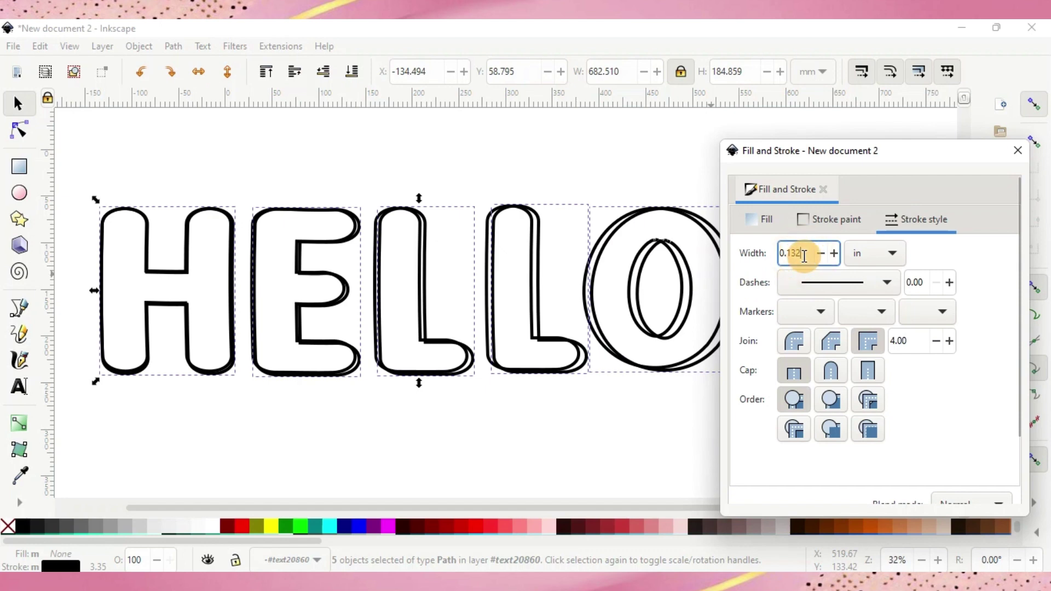
key("BackSpace")
key("BackSpace")
key("BackSpace")
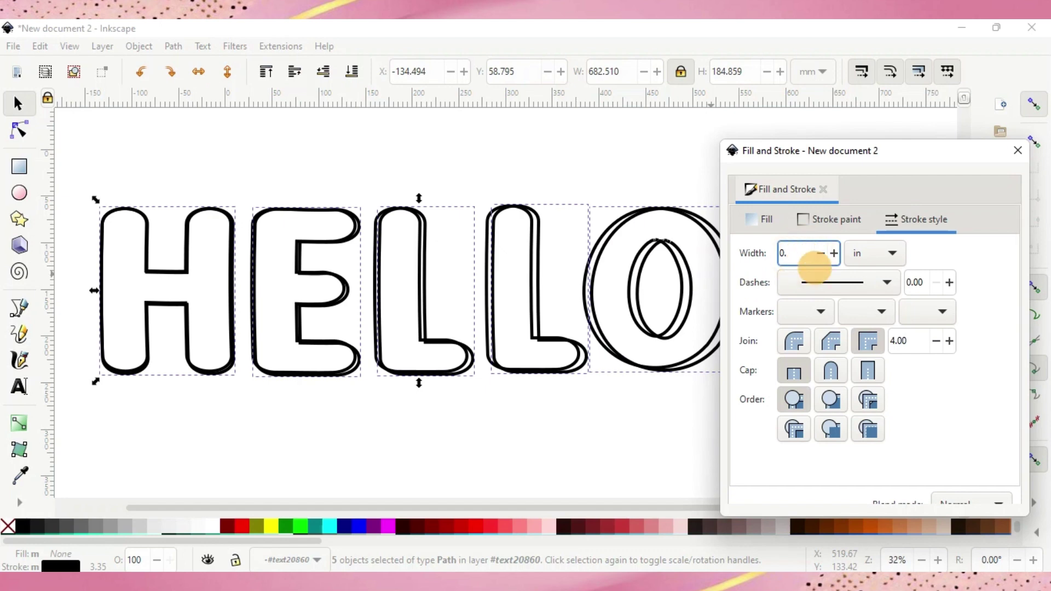
type("060")
key("Return")
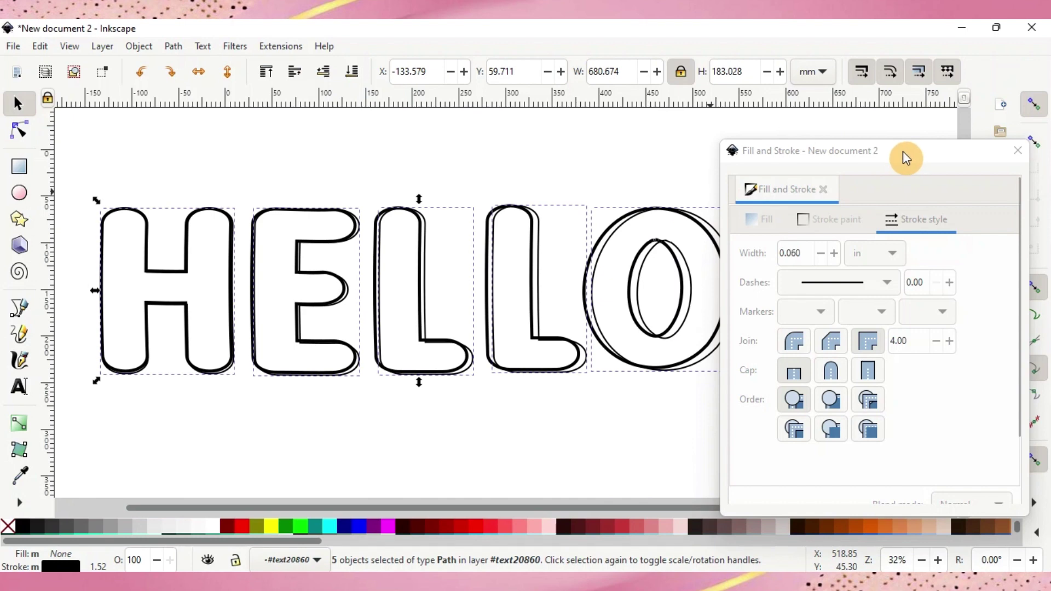
left_click(1014, 156)
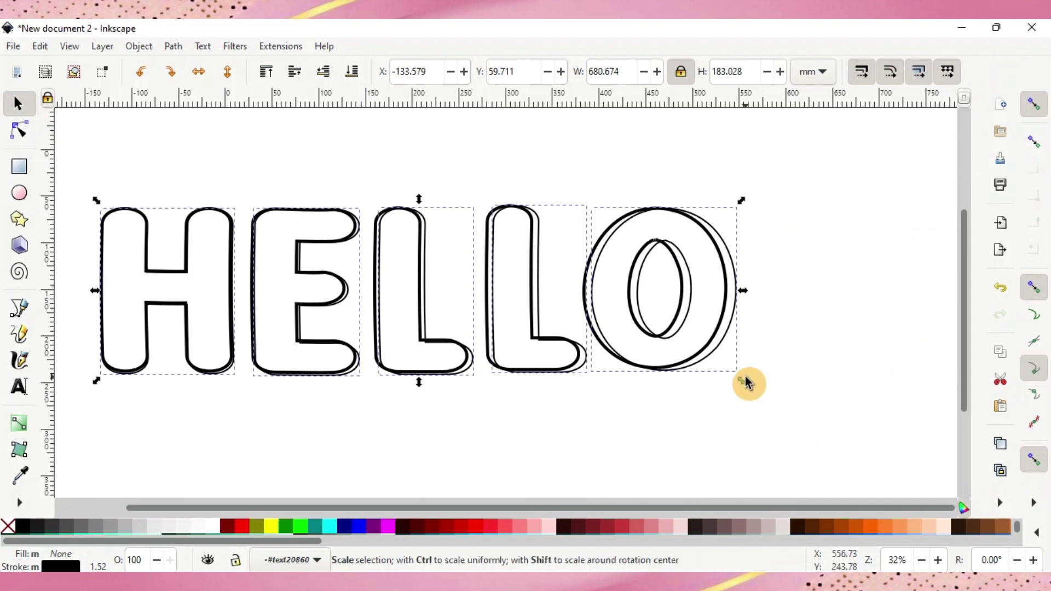
Undo and redo the slight enlargement of the letters, then deselect everything.
left_click_drag(742, 383, 805, 413)
key("ctrl+z")
left_click(349, 356)
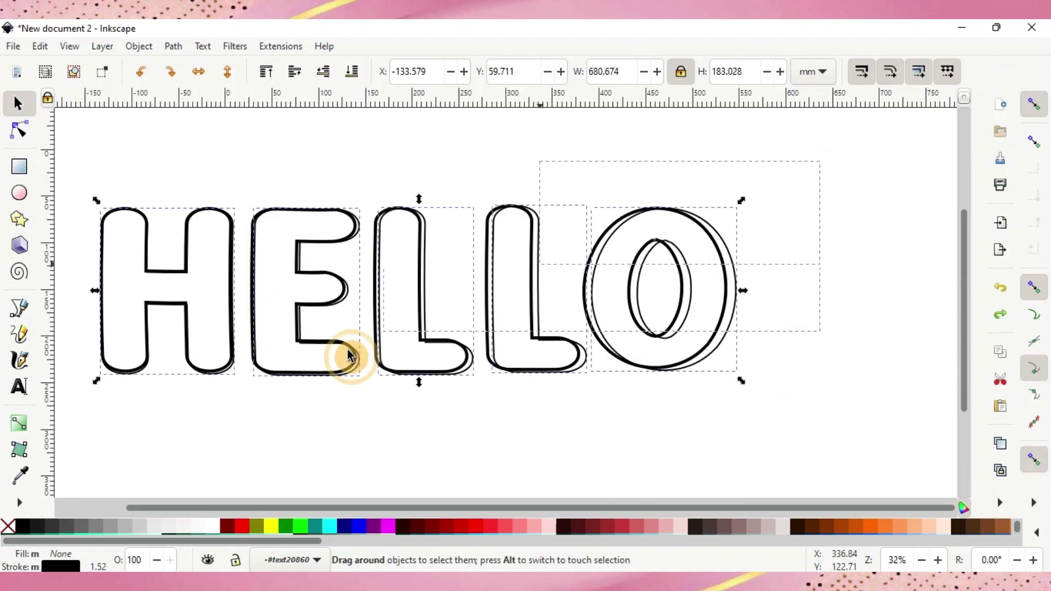
key("ctrl+shift+z")
left_click(751, 457)
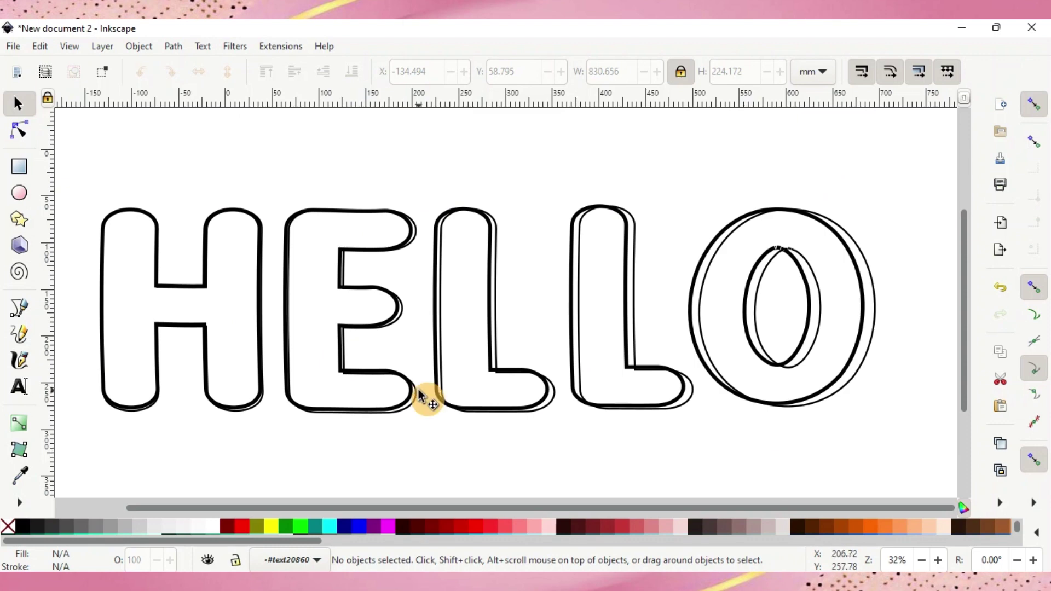
Enlarge the H slightly and tilt it a few degrees.
left_click(249, 415)
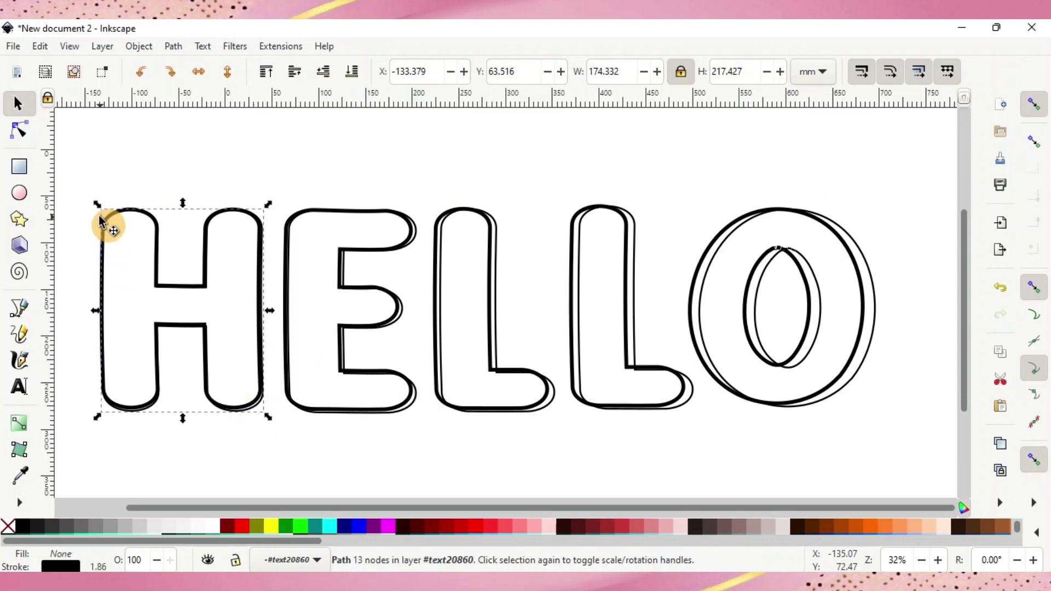
left_click_drag(98, 205, 91, 200)
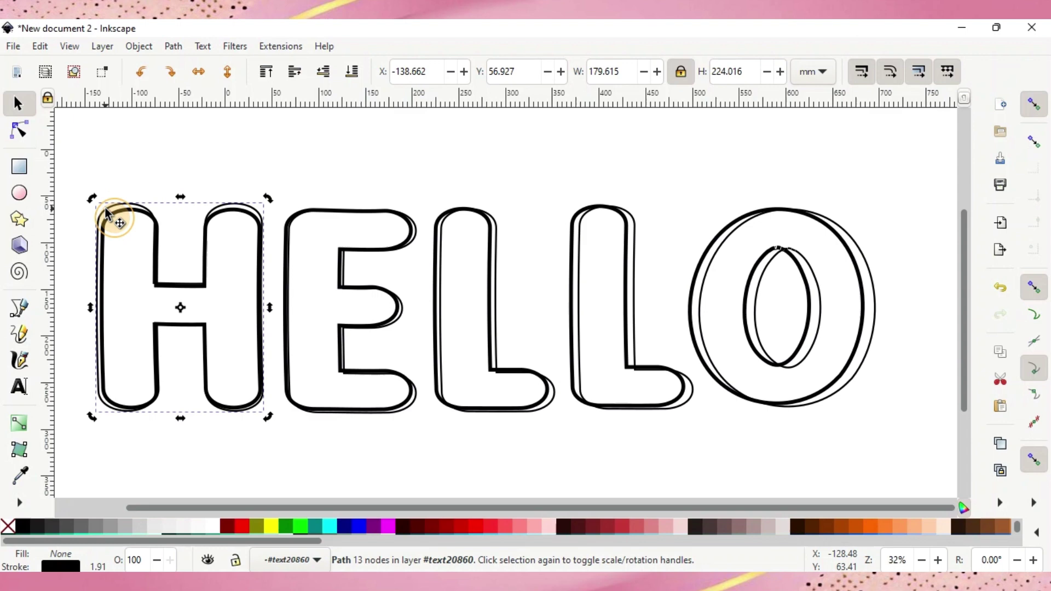
left_click(108, 213)
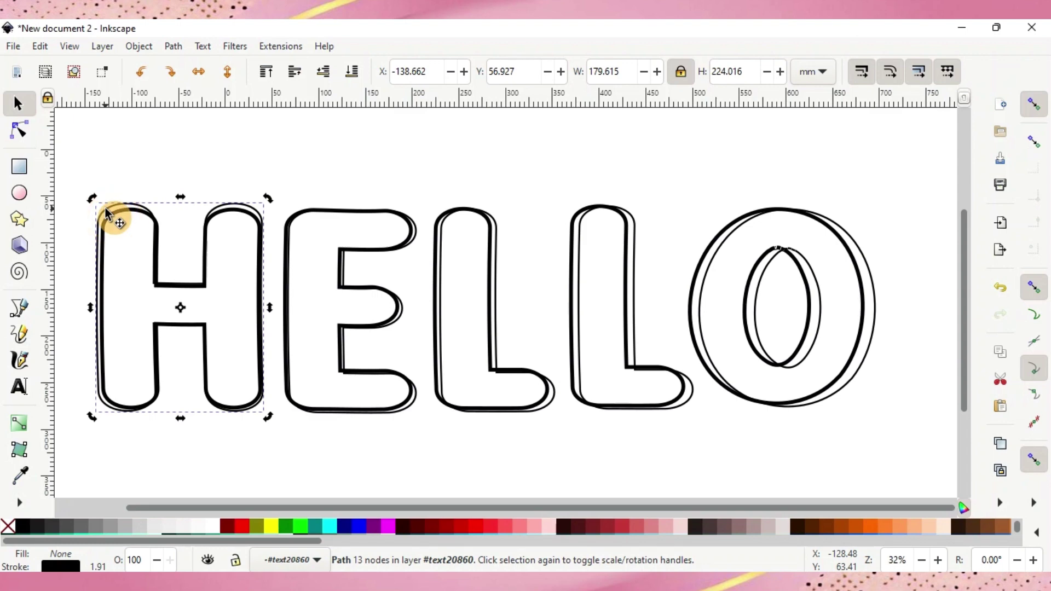
left_click(92, 201)
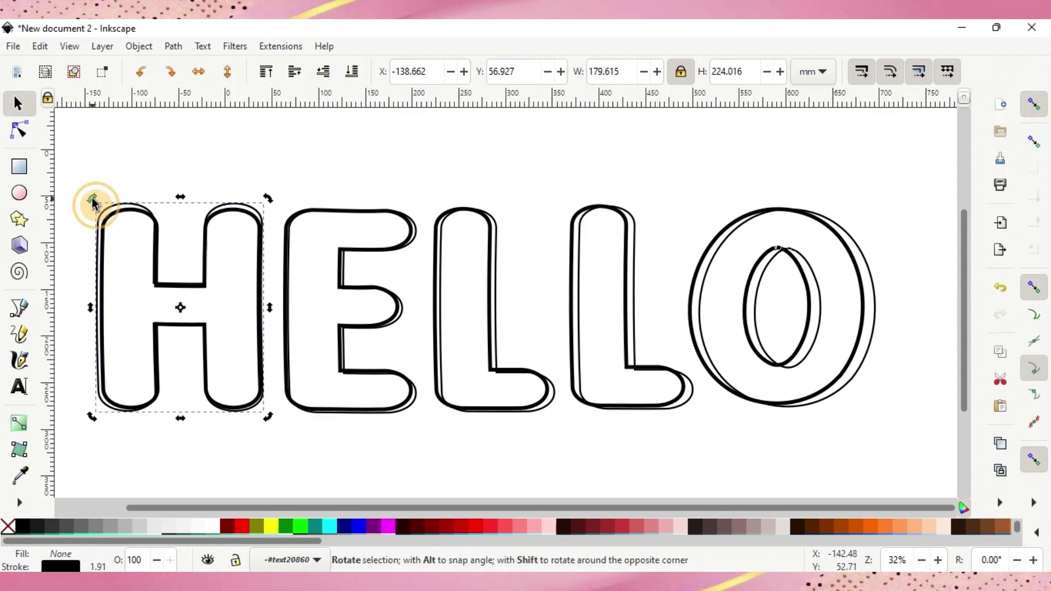
left_click_drag(92, 201, 111, 211)
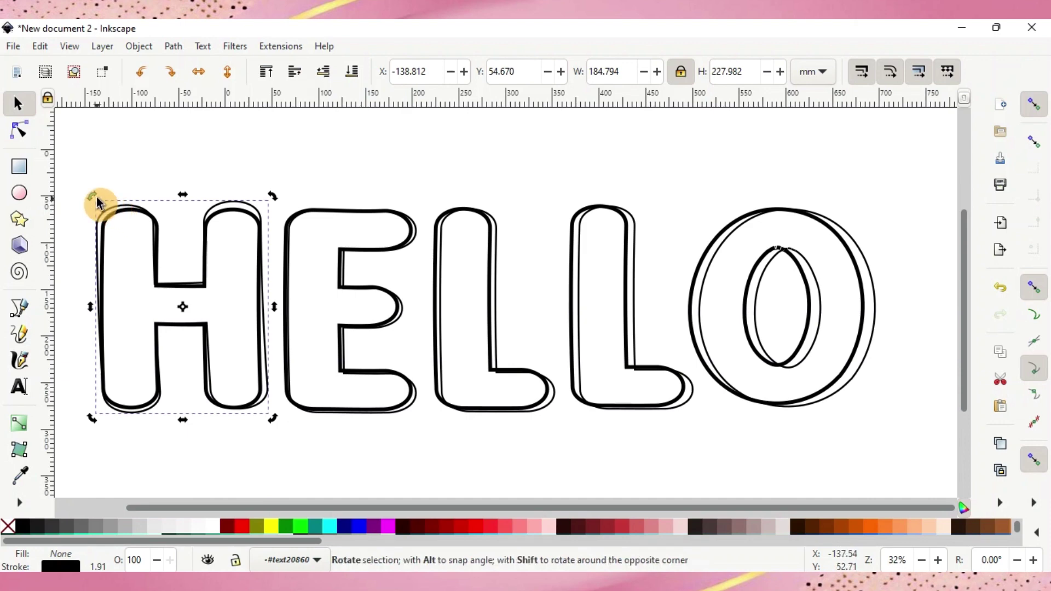
left_click_drag(94, 201, 94, 203)
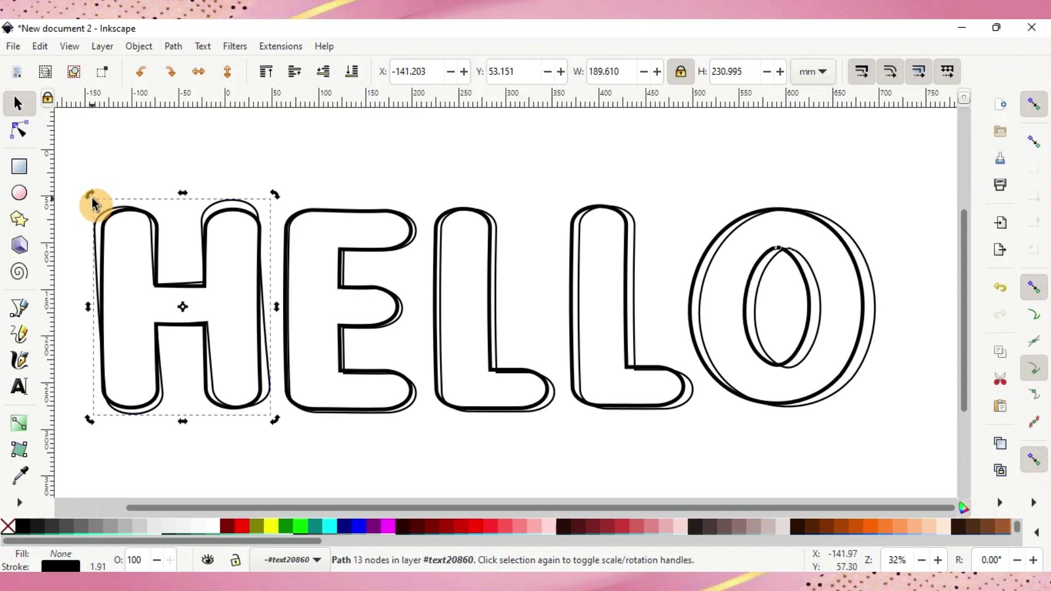
Enlarge the E slightly, tilt the O and the second L, then clear the selection.
left_click(416, 234)
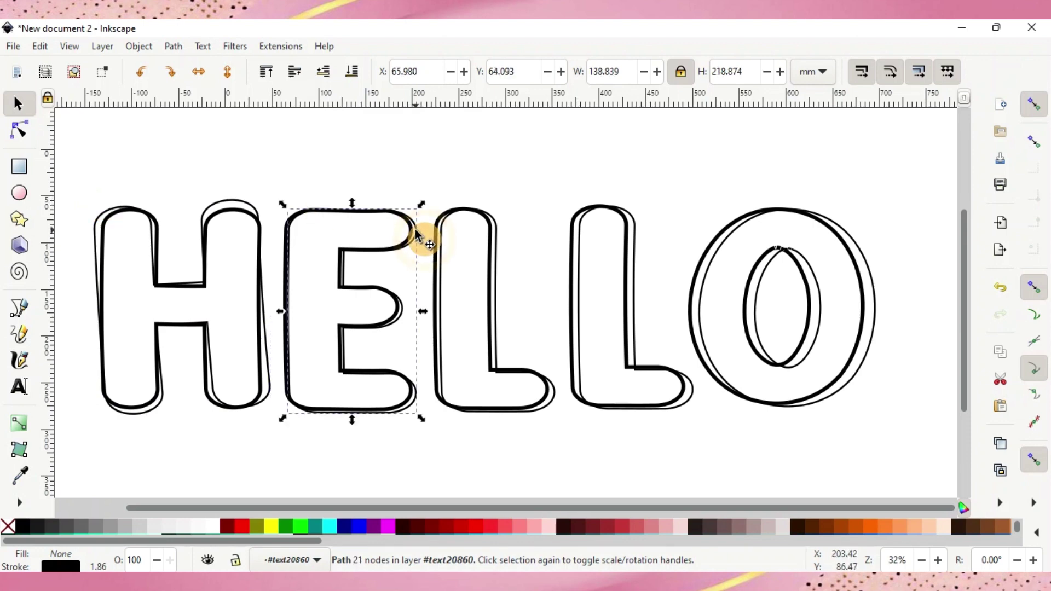
left_click_drag(421, 212, 427, 206)
left_click(498, 222)
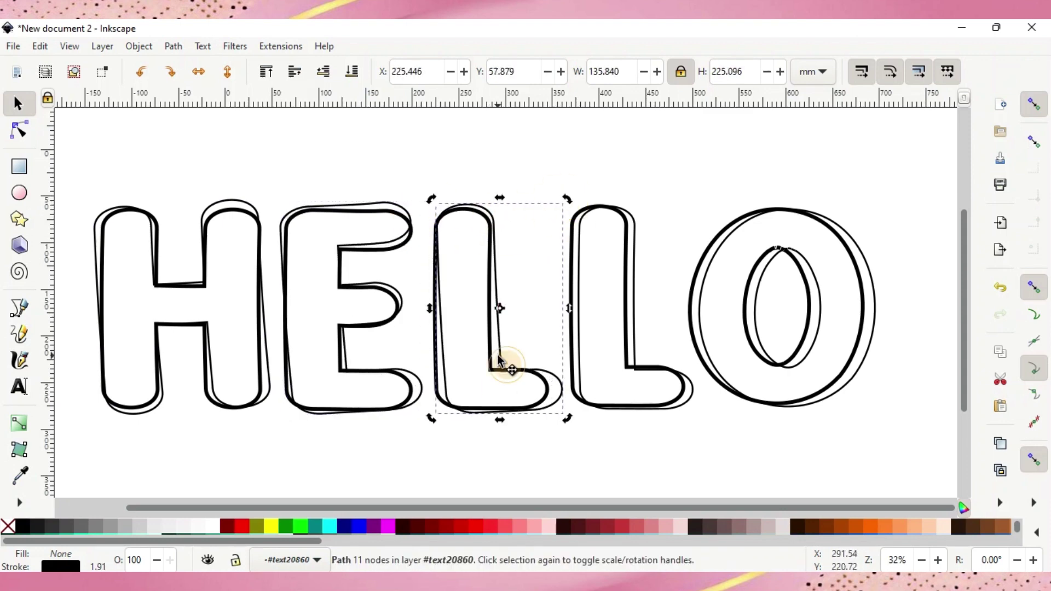
left_click(602, 219)
left_click(679, 211)
left_click(809, 215)
left_click_drag(876, 204, 861, 200)
left_click(605, 207)
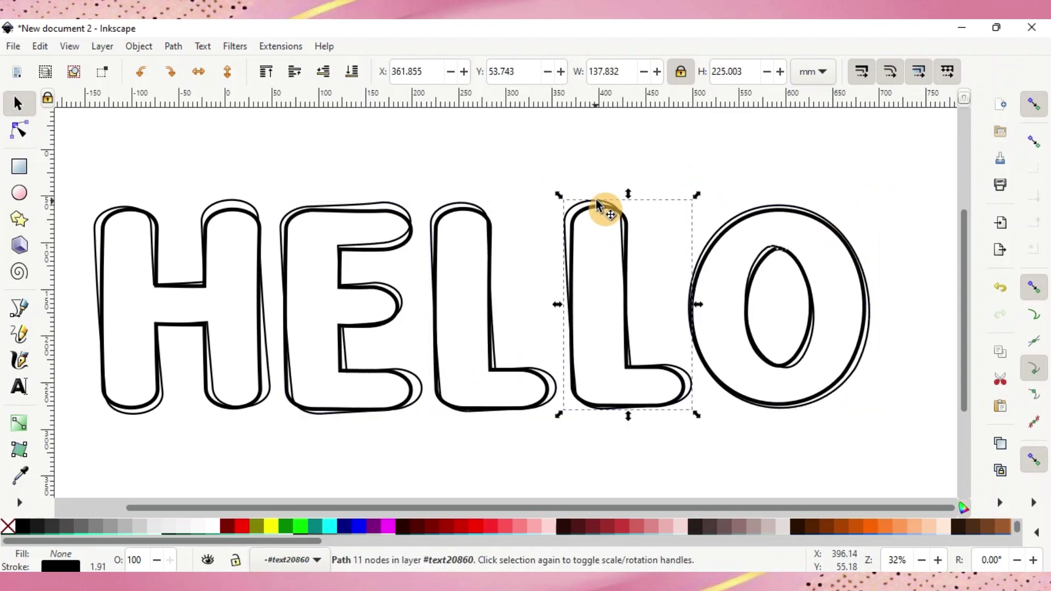
left_click(876, 440)
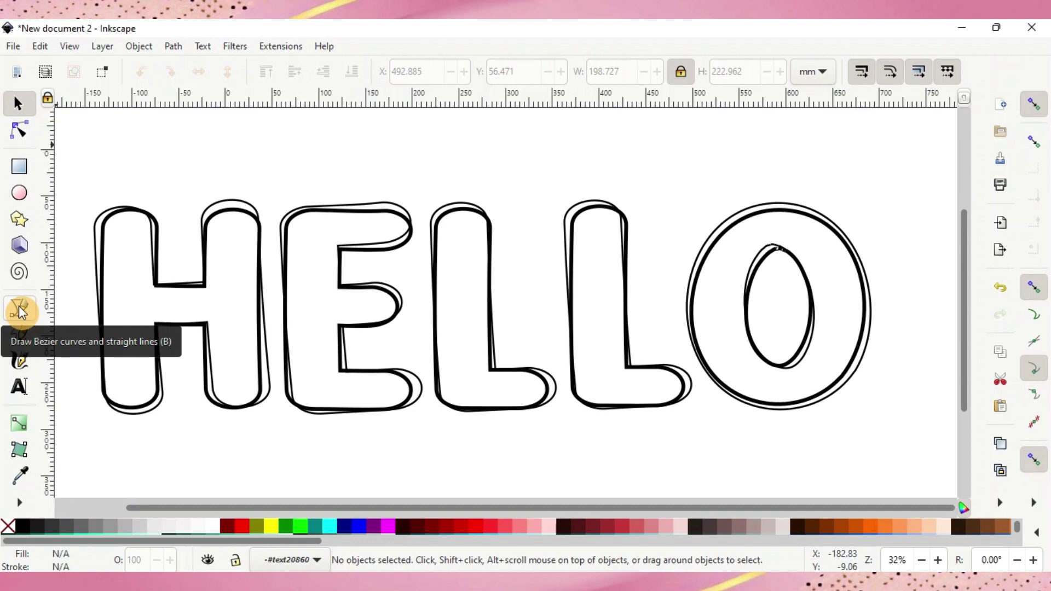
Draw a small straight-segment zigzag path above the E with the regular Bezier pen.
left_click(19, 311)
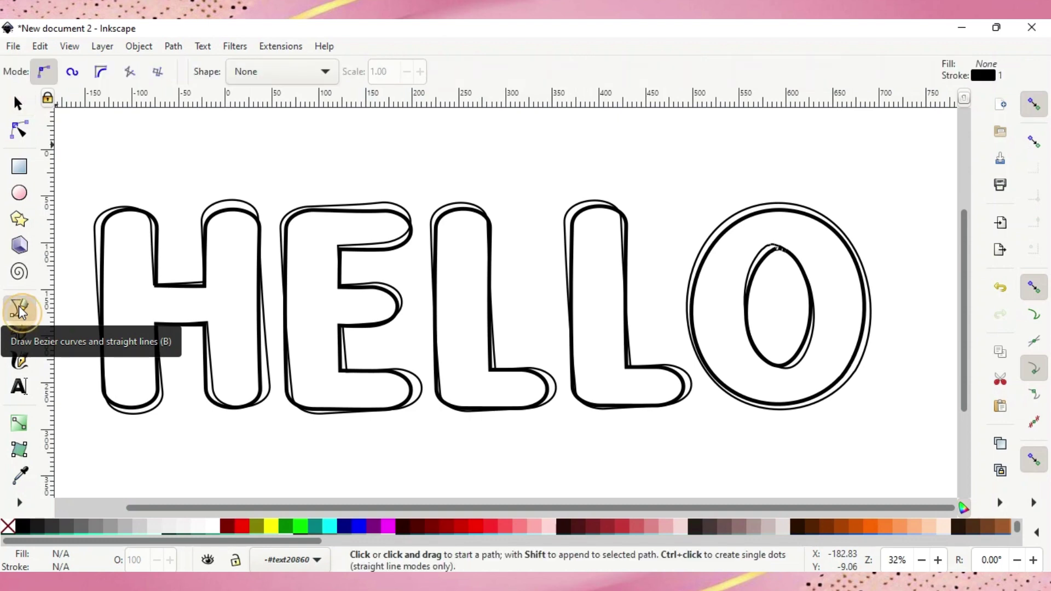
left_click(48, 73)
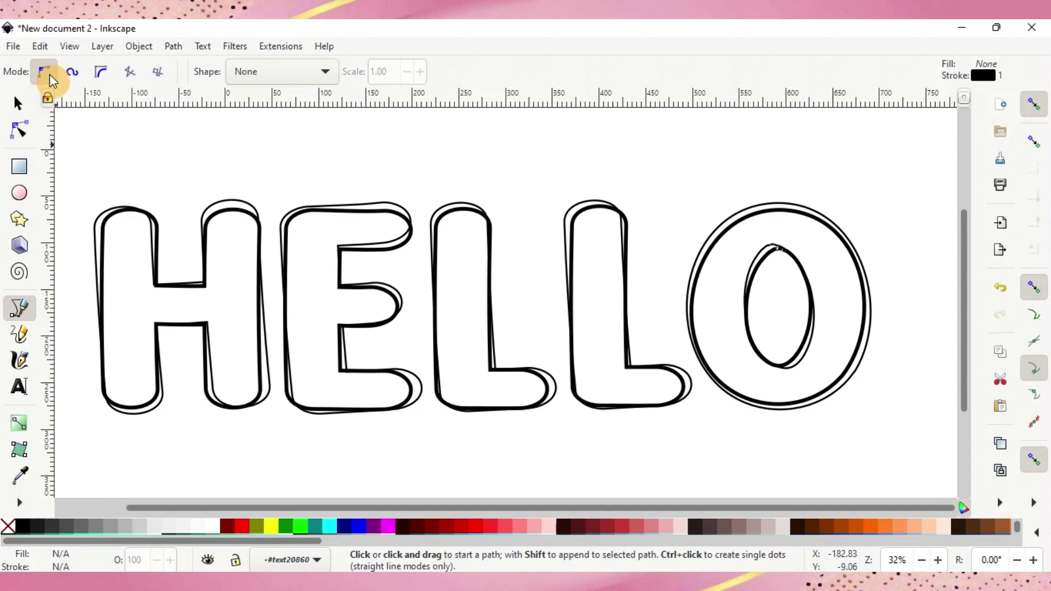
left_click(365, 130)
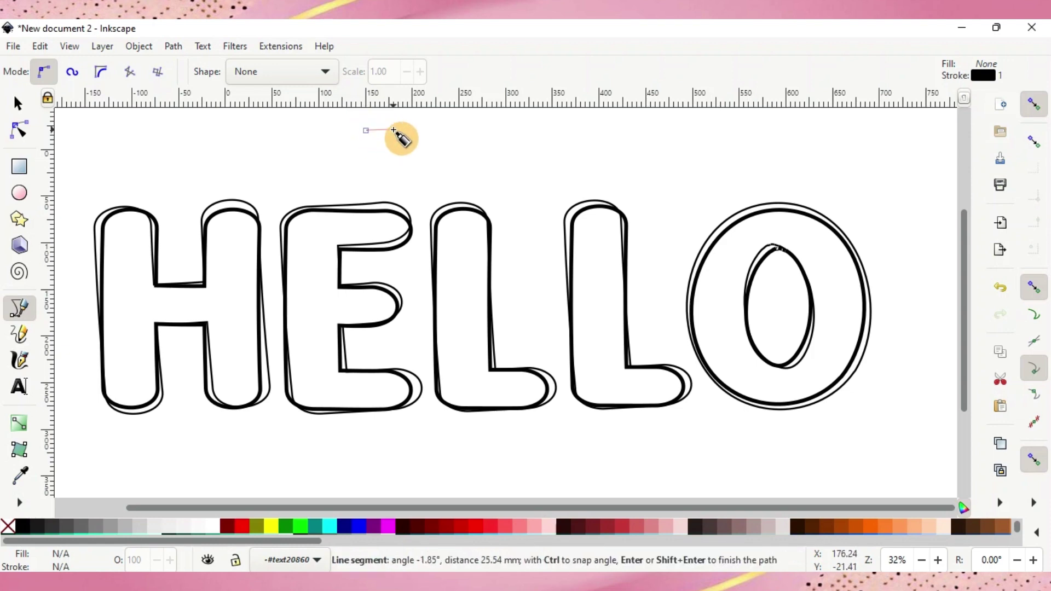
left_click(367, 146)
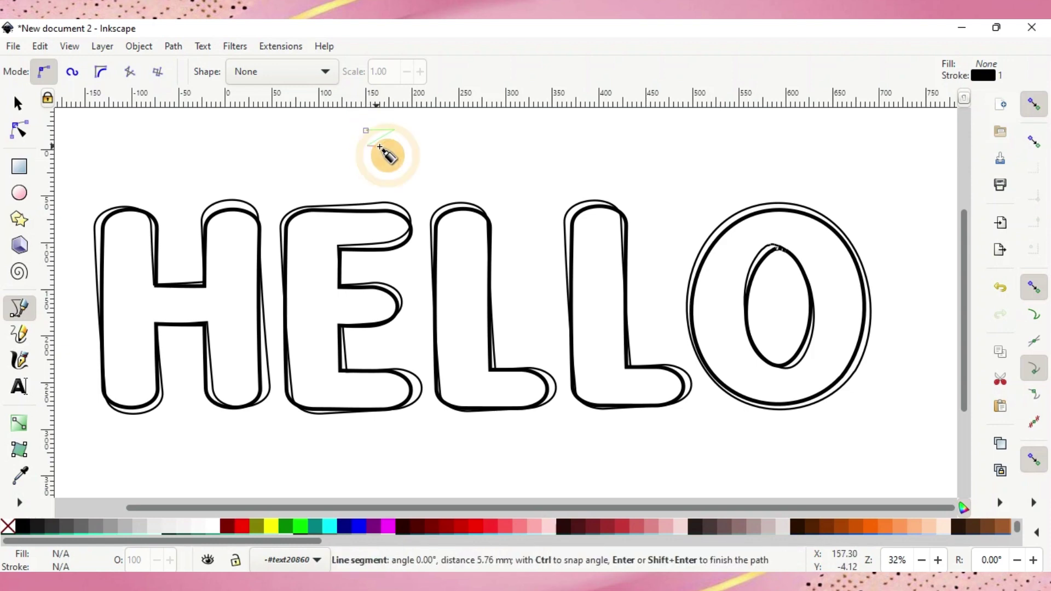
left_click(386, 147)
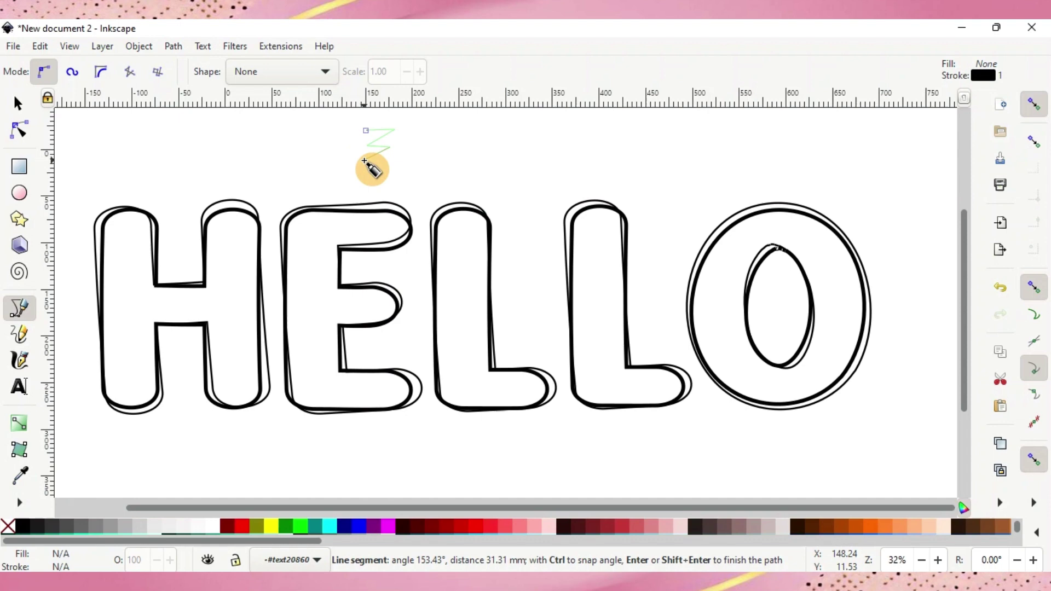
left_click(364, 160)
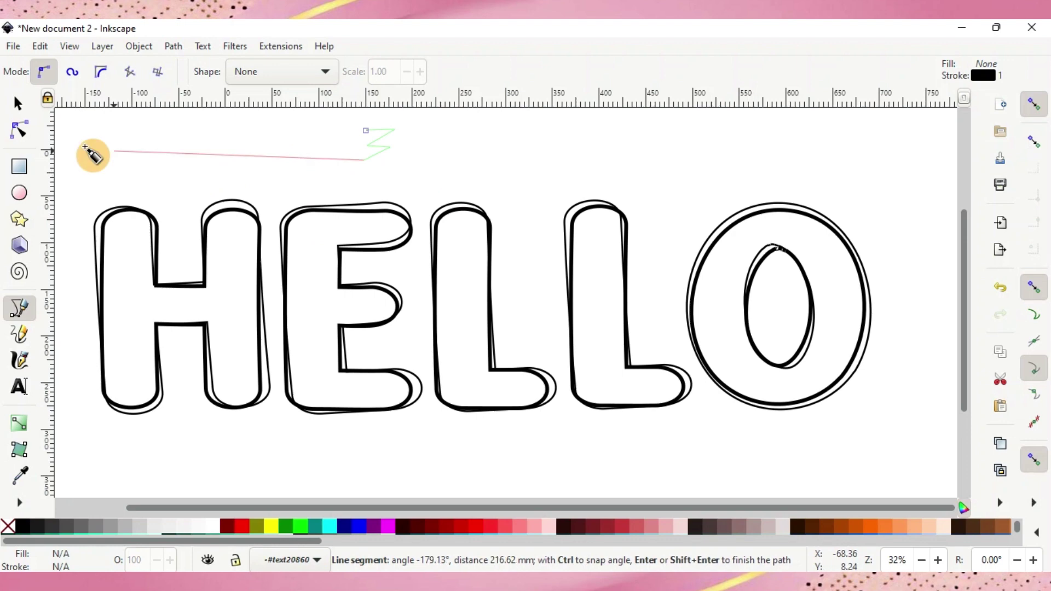
Enlarge the zigzag slightly and move it onto the H's left stem.
left_click(21, 106)
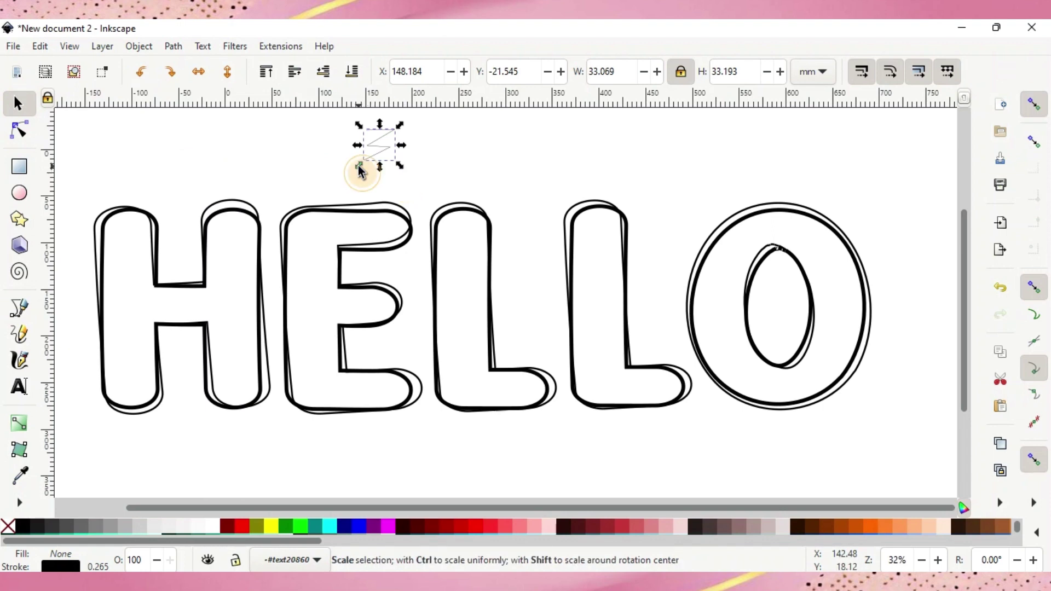
left_click_drag(359, 168, 356, 179)
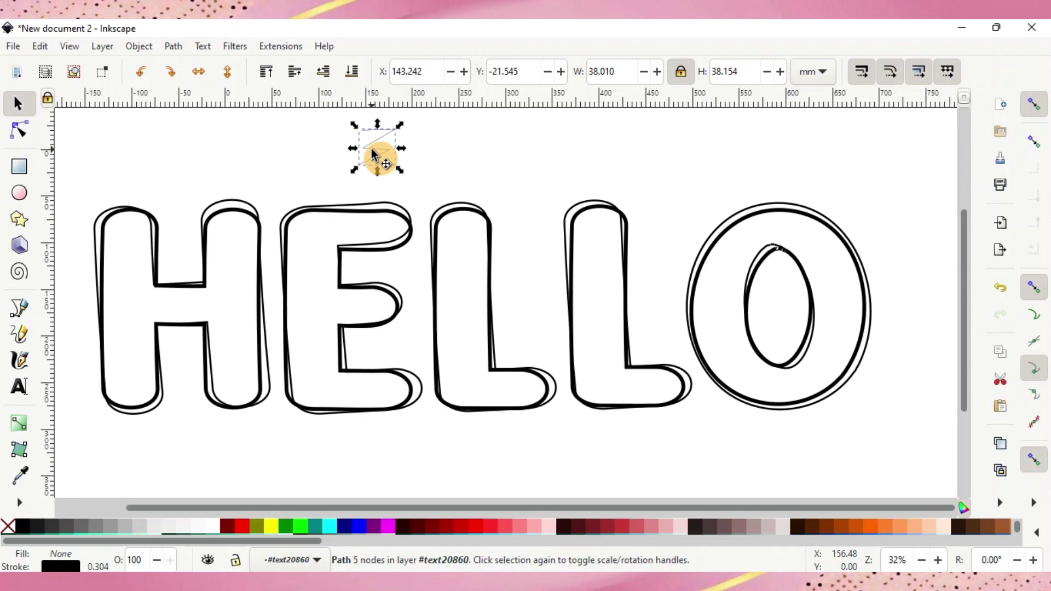
left_click_drag(372, 152, 332, 155)
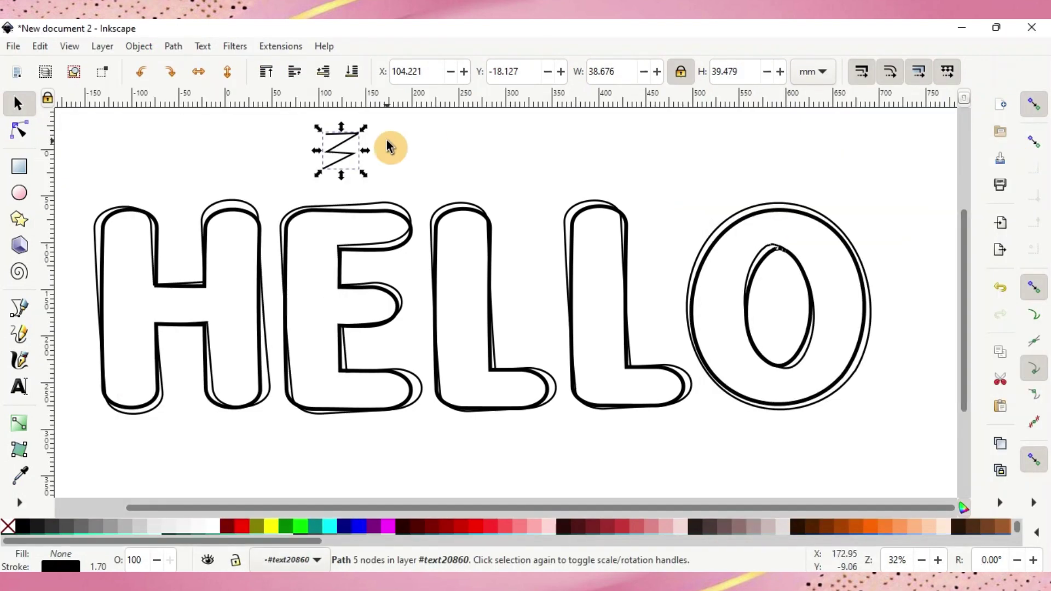
left_click_drag(339, 148, 96, 357)
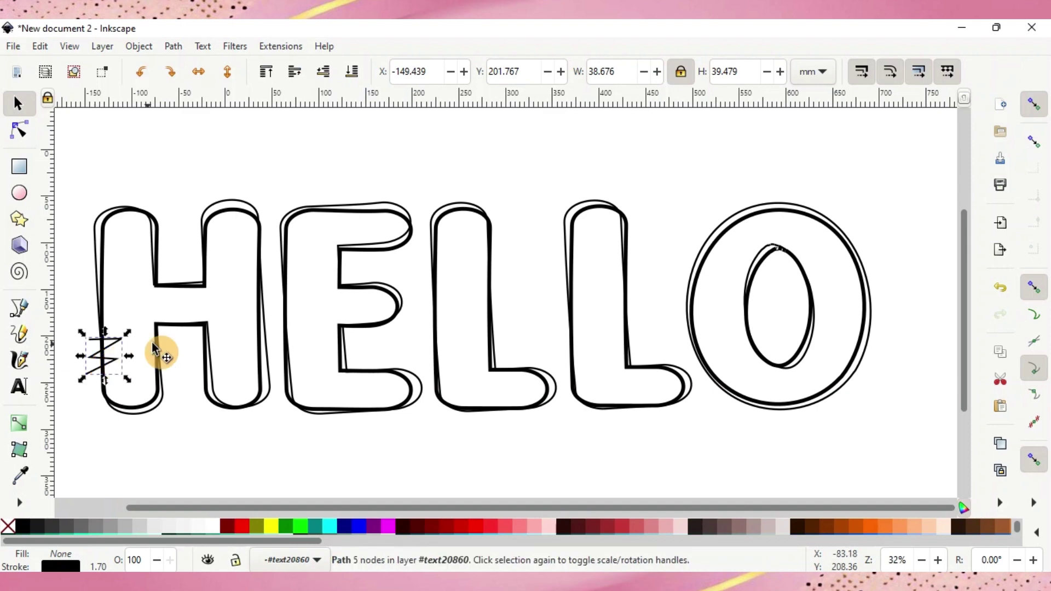
Duplicate the zigzag, place the copy below the H, and rotate it in quarter turns until it reads as a Z.
left_click(988, 441)
left_click_drag(113, 357, 204, 453)
left_click(167, 71)
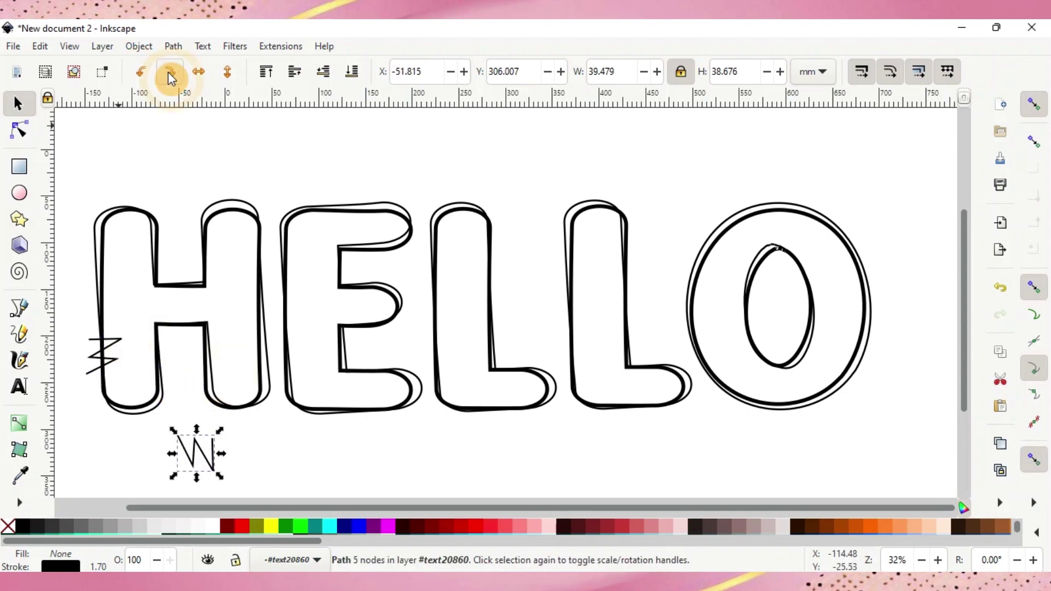
left_click(168, 71)
left_click(169, 71)
left_click(169, 72)
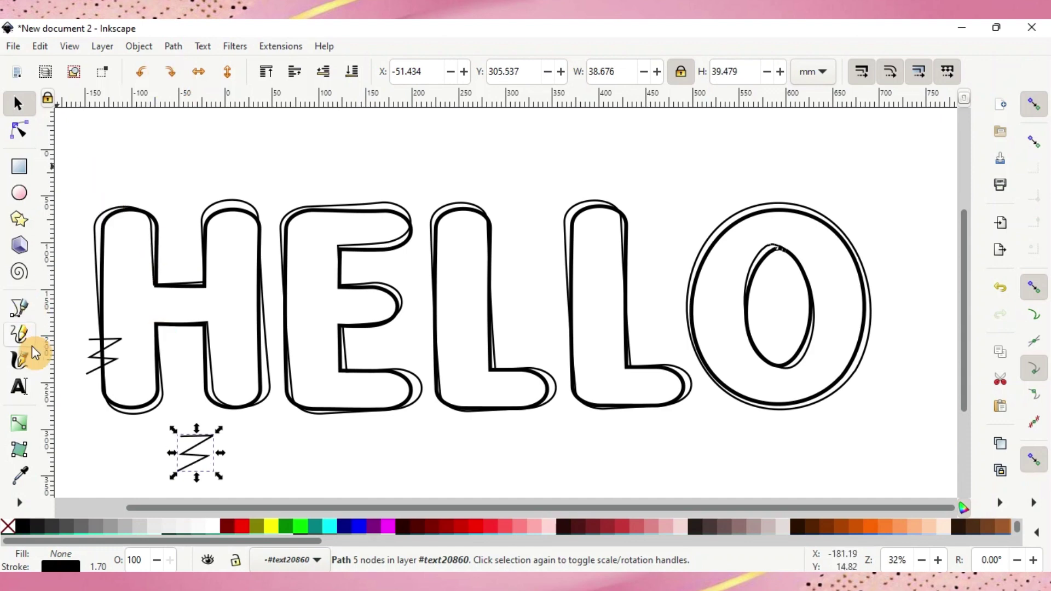
Draw a new four-node zigzag beside the second L's stem with the Bezier pen.
left_click(19, 310)
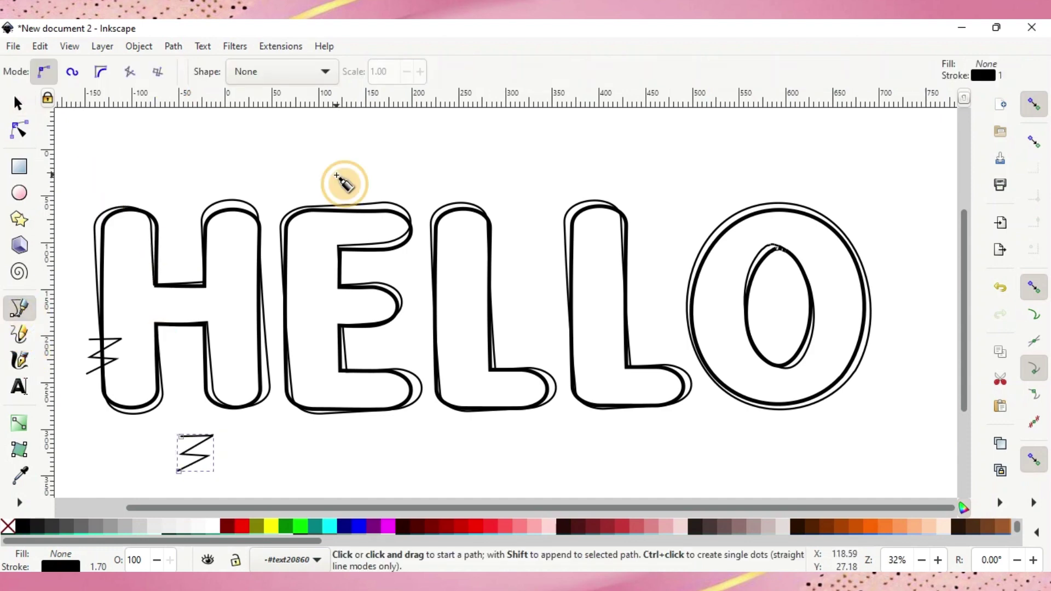
left_click(550, 268)
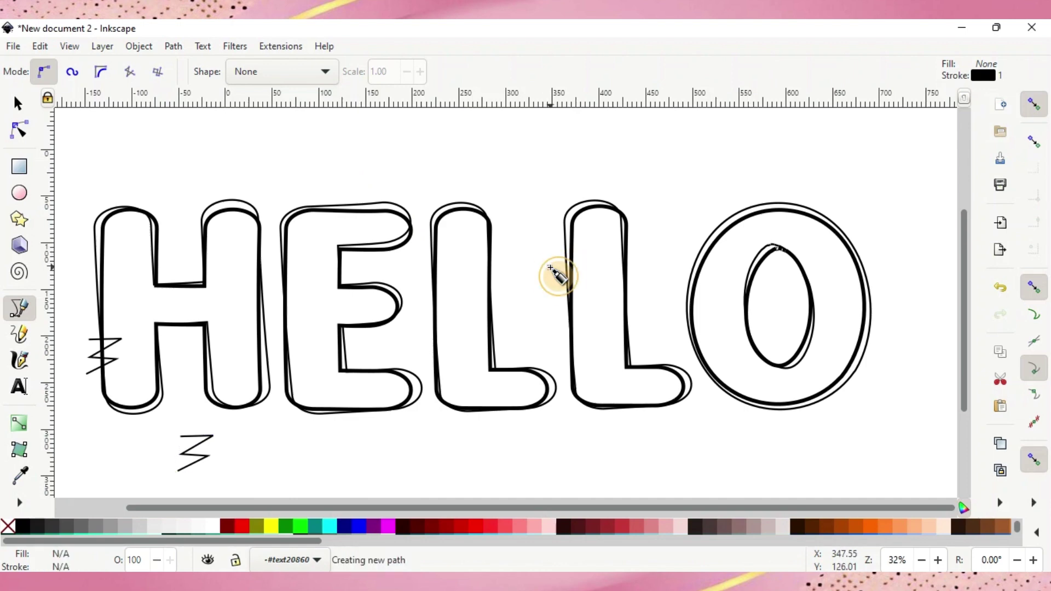
left_click(582, 267)
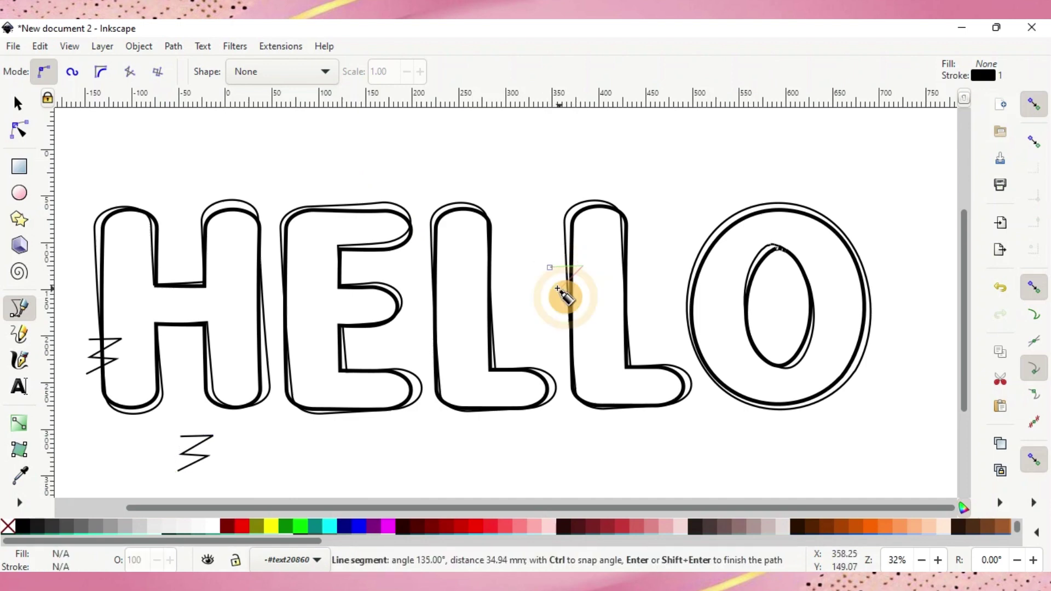
left_click(557, 278)
left_click(583, 282)
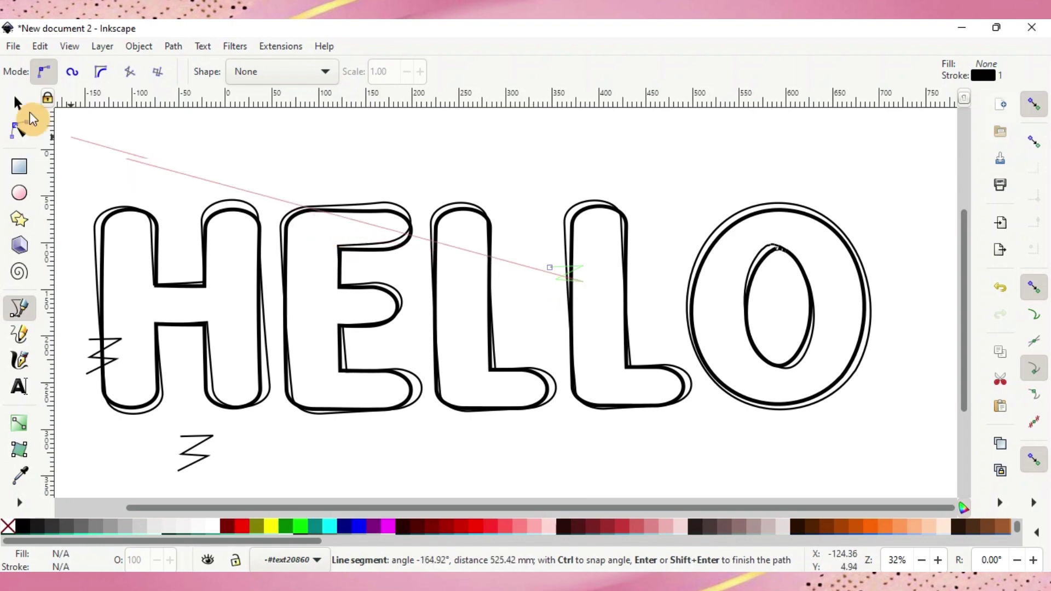
left_click(19, 105)
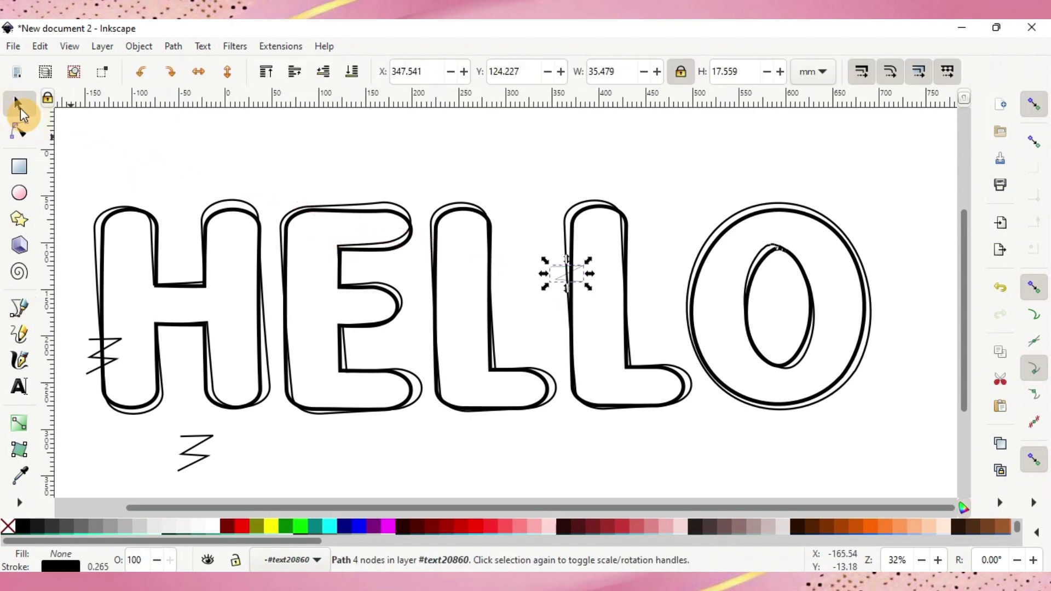
Set the new zigzag's stroke width to 1.665 mm in Fill and Stroke.
left_click(144, 49)
left_click(164, 104)
left_click(836, 210)
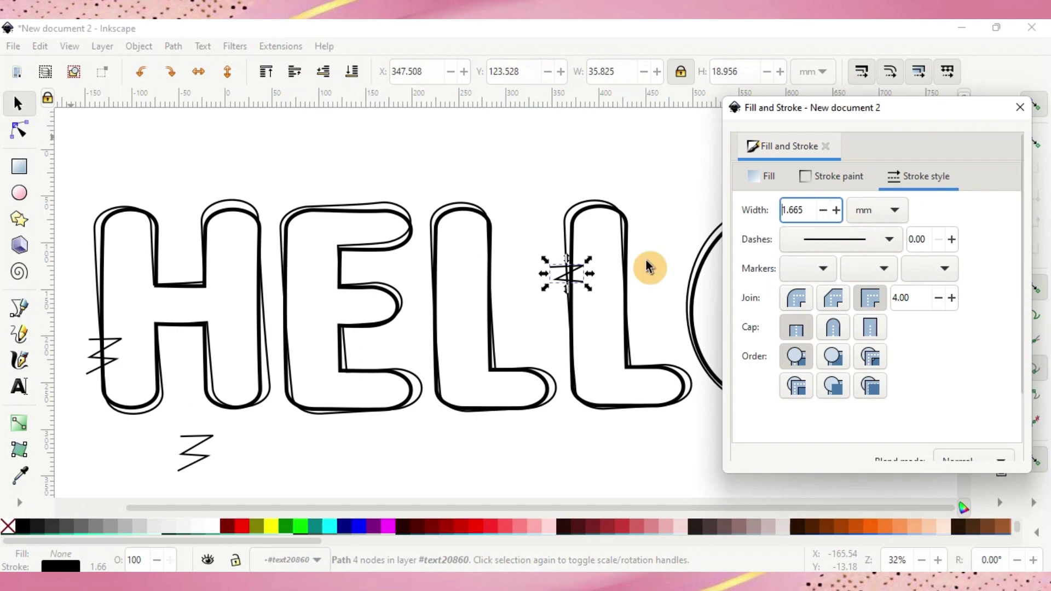
Give the second L's zigzag a round join and round cap, then deselect it.
scroll(584, 276, "up", 12)
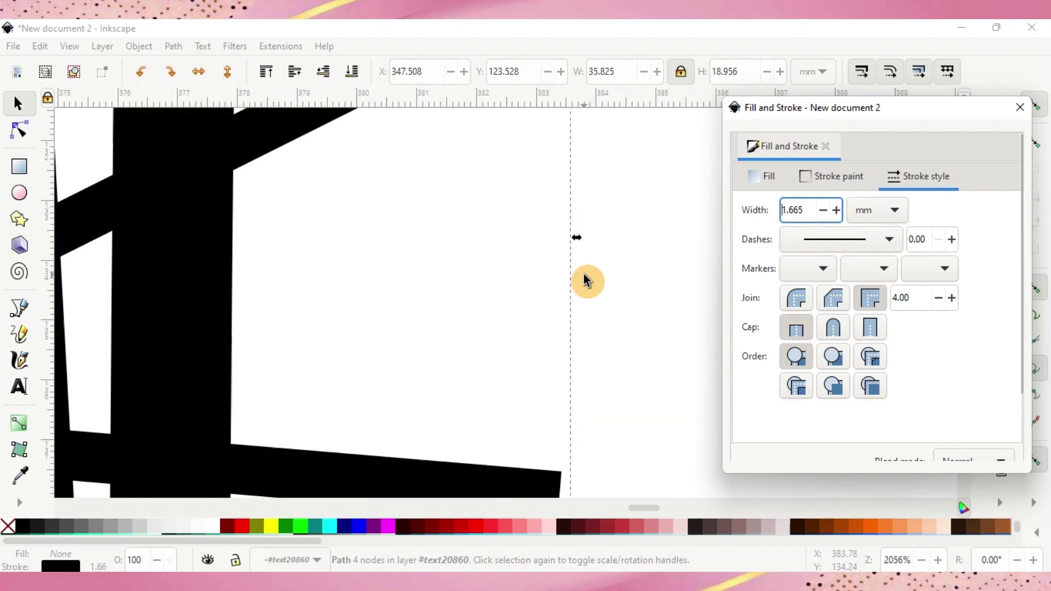
scroll(583, 277, "down", 6)
scroll(583, 276, "down", 2)
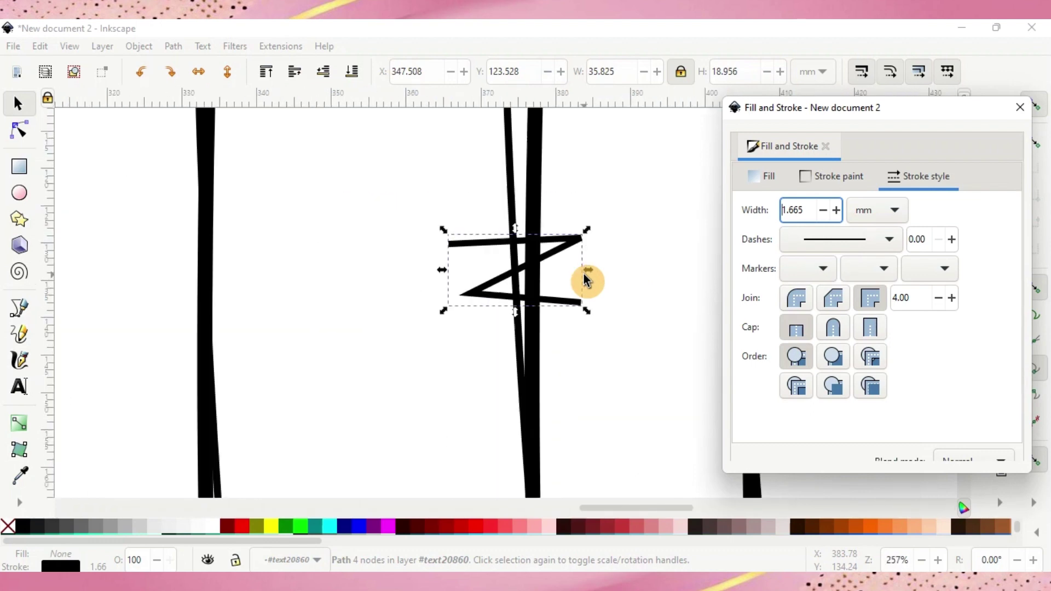
scroll(583, 277, "up", 2)
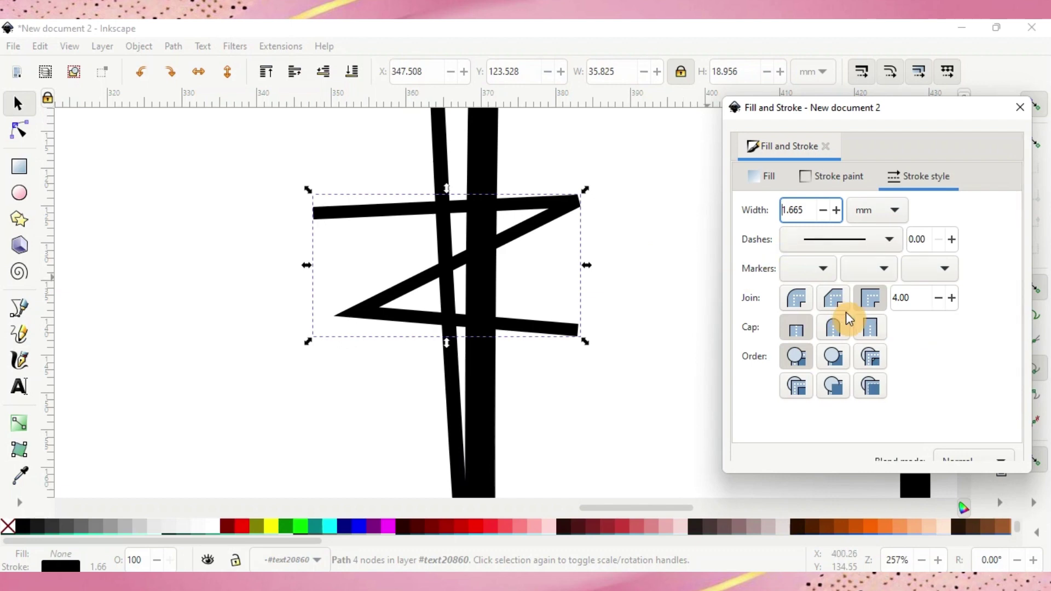
left_click(792, 297)
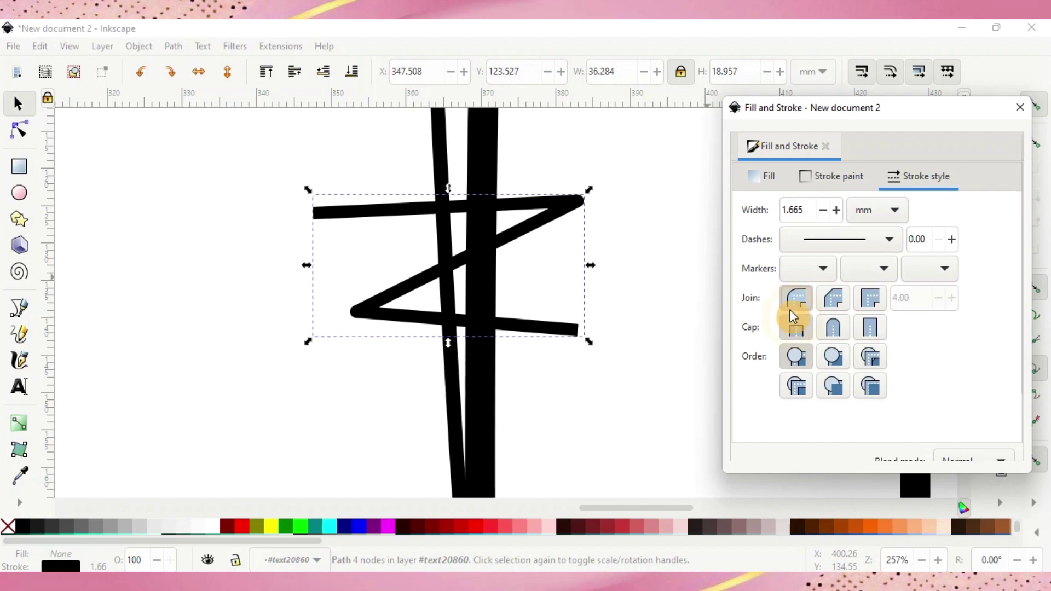
left_click(834, 328)
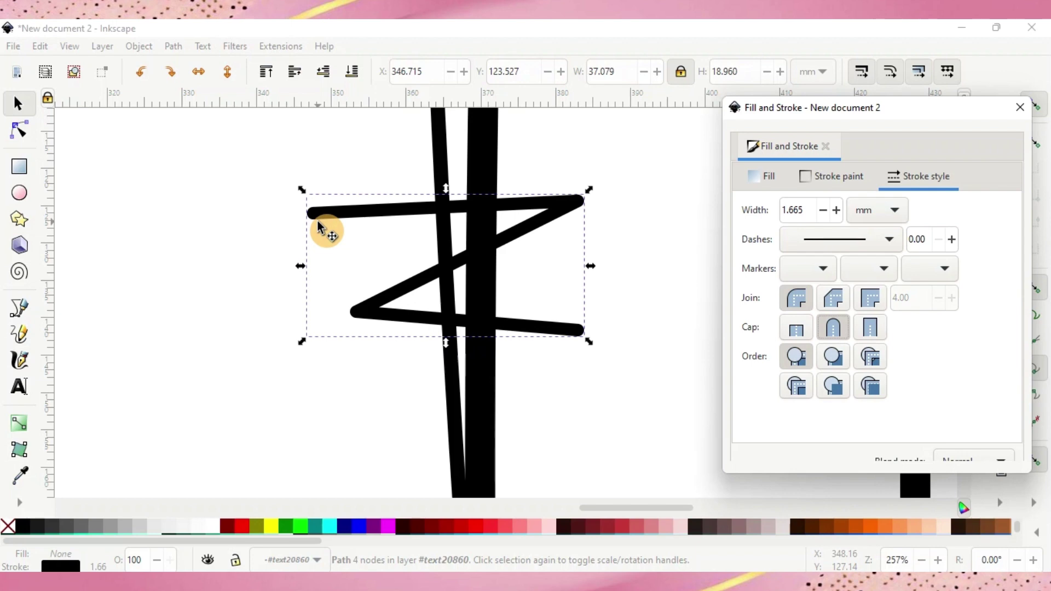
left_click(264, 243)
Zoom out and place zigzag copies on the letters, including the E and the top of the H.
key("5")
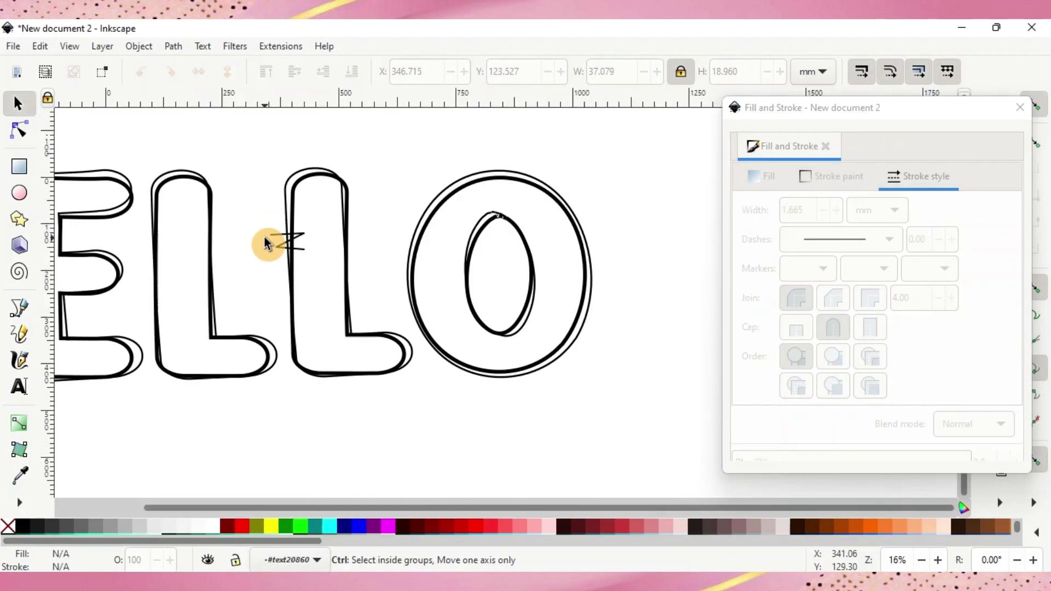
scroll(264, 241, "left", 7)
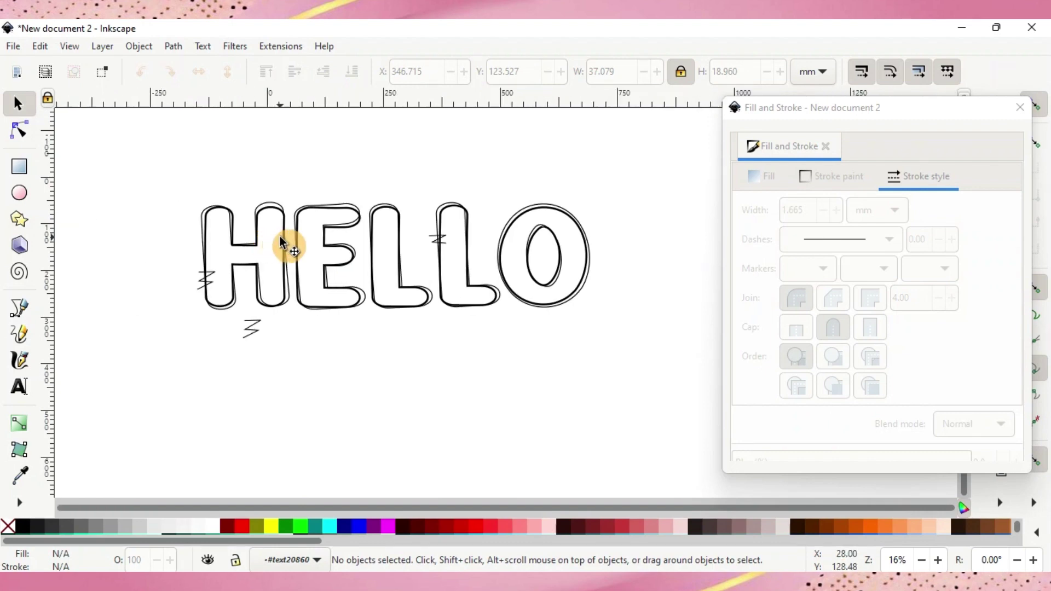
scroll(281, 241, "up", 1)
scroll(454, 230, "up", 1)
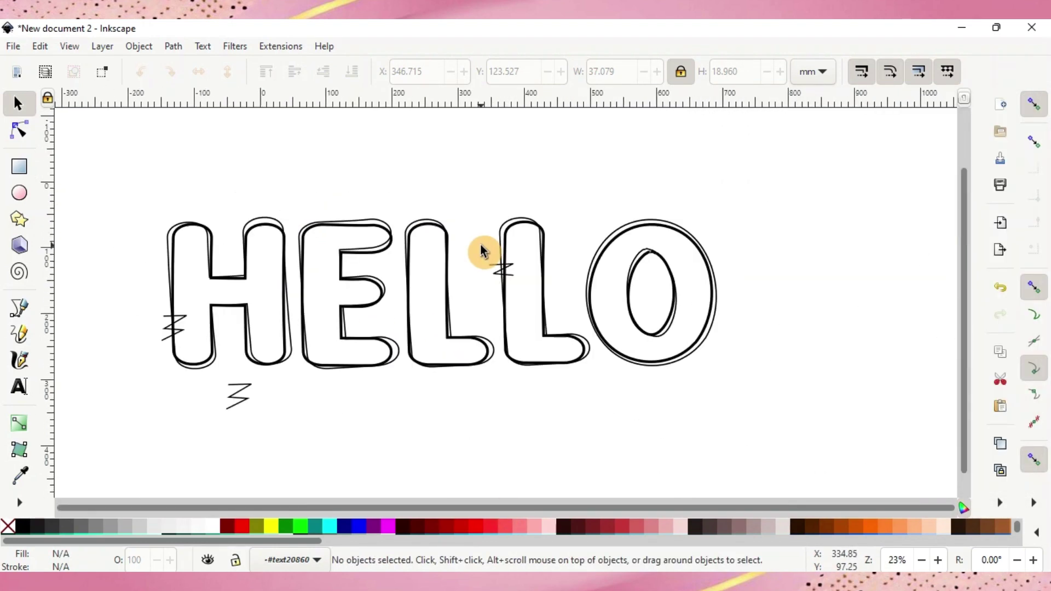
mouse_move(243, 402)
left_mouse_down()
mouse_move(481, 368)
mouse_move(544, 323)
left_mouse_up()
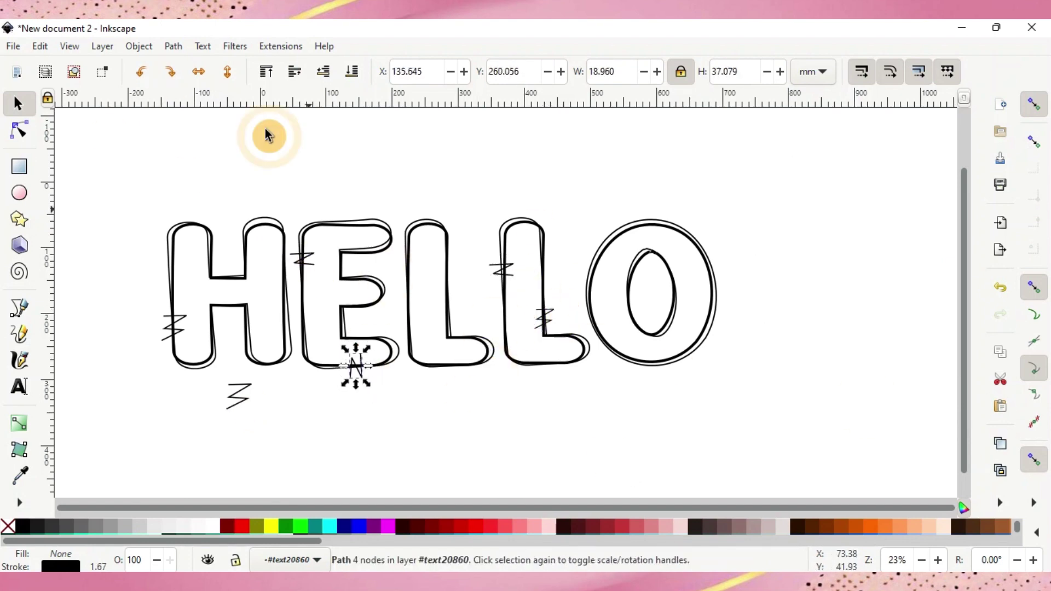
mouse_move(265, 133)
left_mouse_down()
mouse_move(300, 265)
mouse_move(286, 253)
left_mouse_up()
left_click_drag(247, 393, 464, 296)
Add zigzag copies on the second L, around the O, and at the first L's bottom.
left_click_drag(485, 332, 710, 264)
left_click_drag(619, 327, 610, 320)
left_click_drag(362, 366, 347, 226)
key("ctrl+v")
left_click_drag(451, 359, 304, 326)
left_click(543, 429)
Select all of the HELLO lettering and scale it larger.
key("ctrl+a")
left_click_drag(722, 383, 798, 429)
left_click(741, 445)
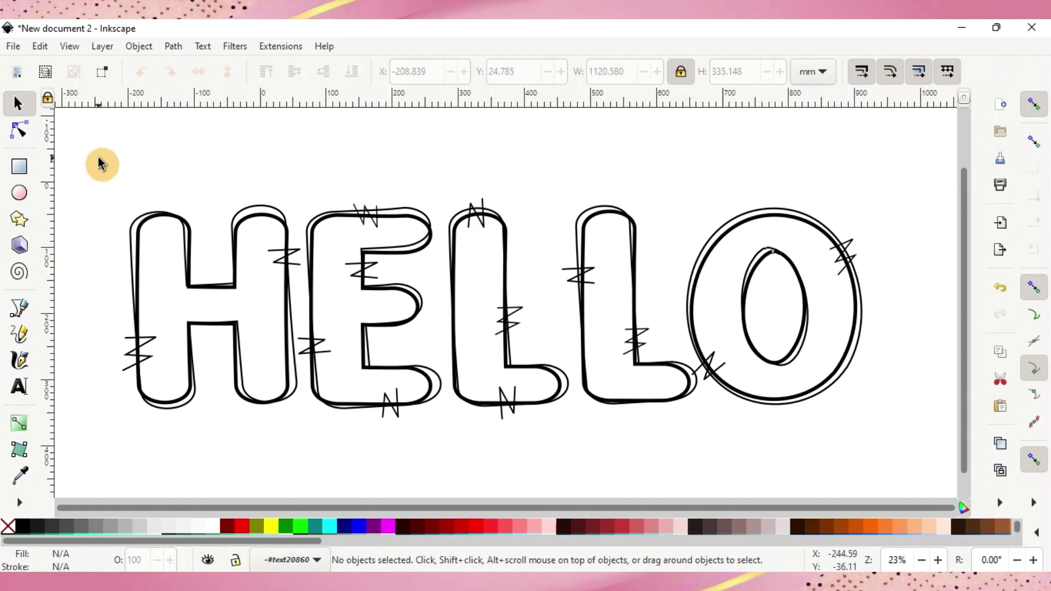
Group the H with its zigzags, try Path > Union, and nudge the group left.
left_click_drag(100, 159, 304, 434)
right_click(271, 400)
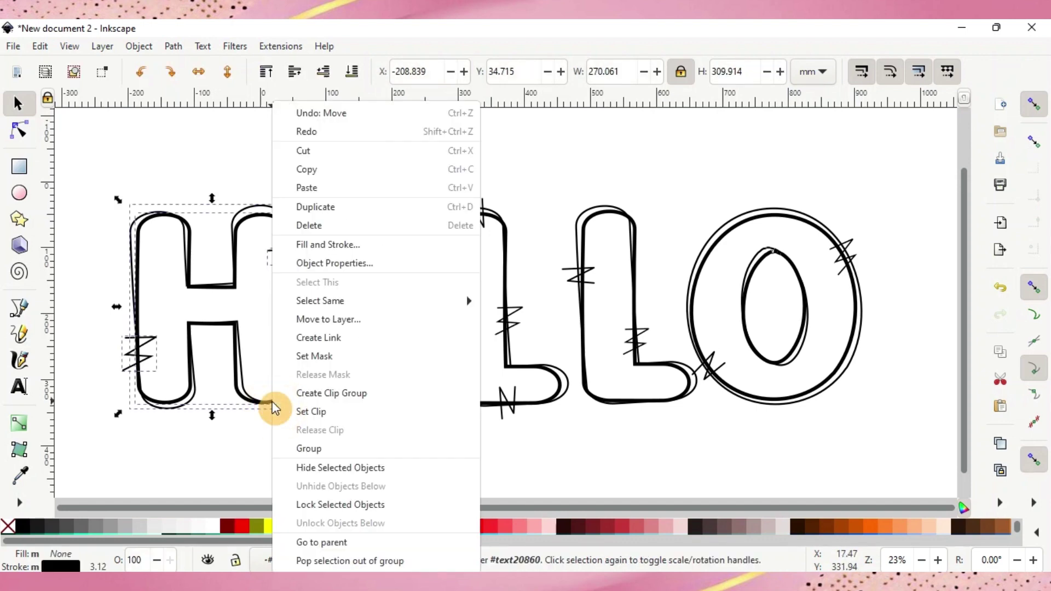
left_click(301, 447)
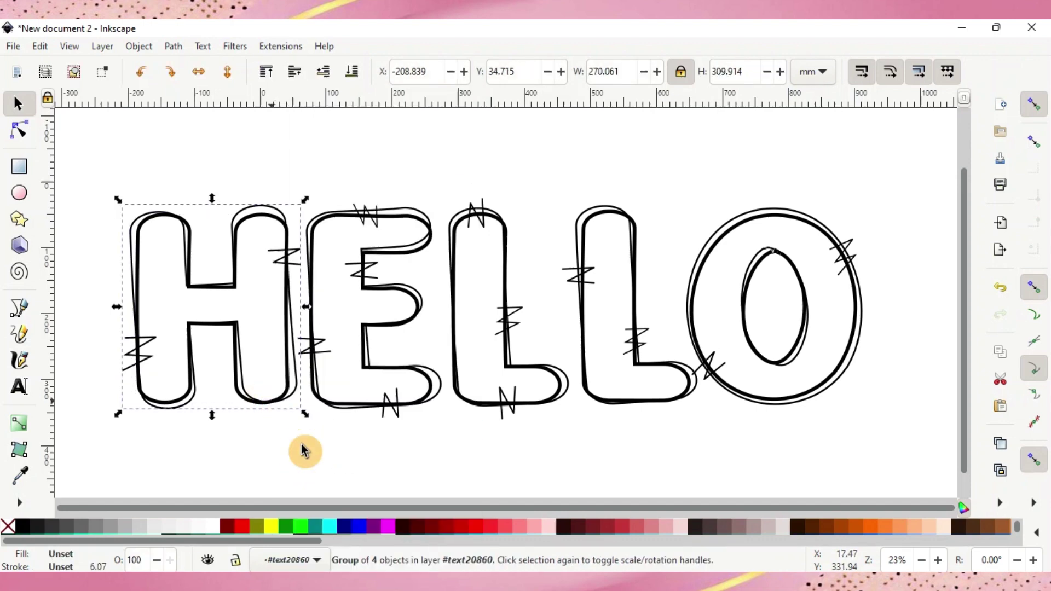
left_click(173, 47)
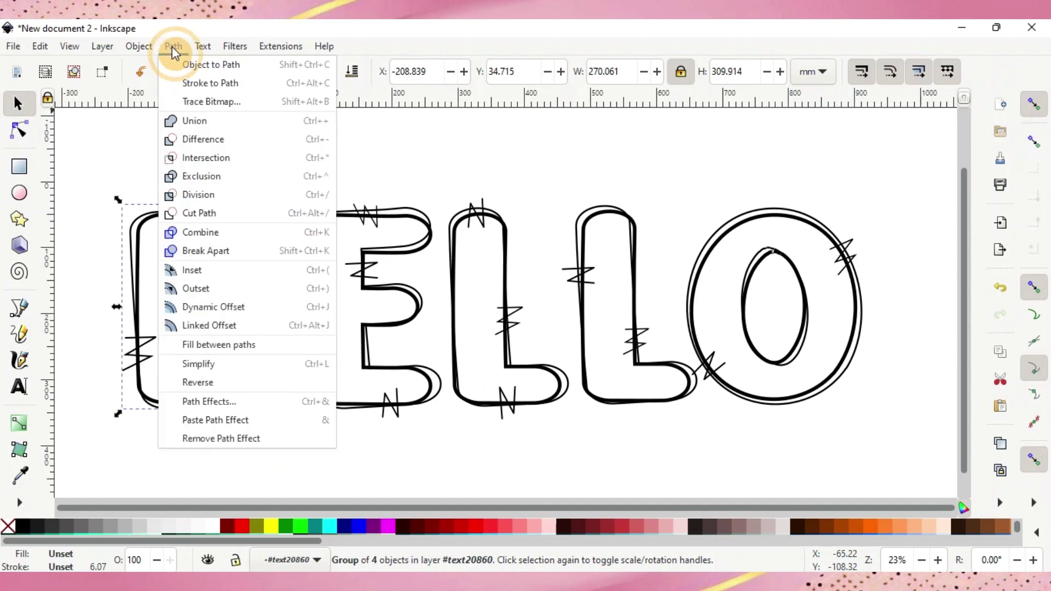
left_click(188, 126)
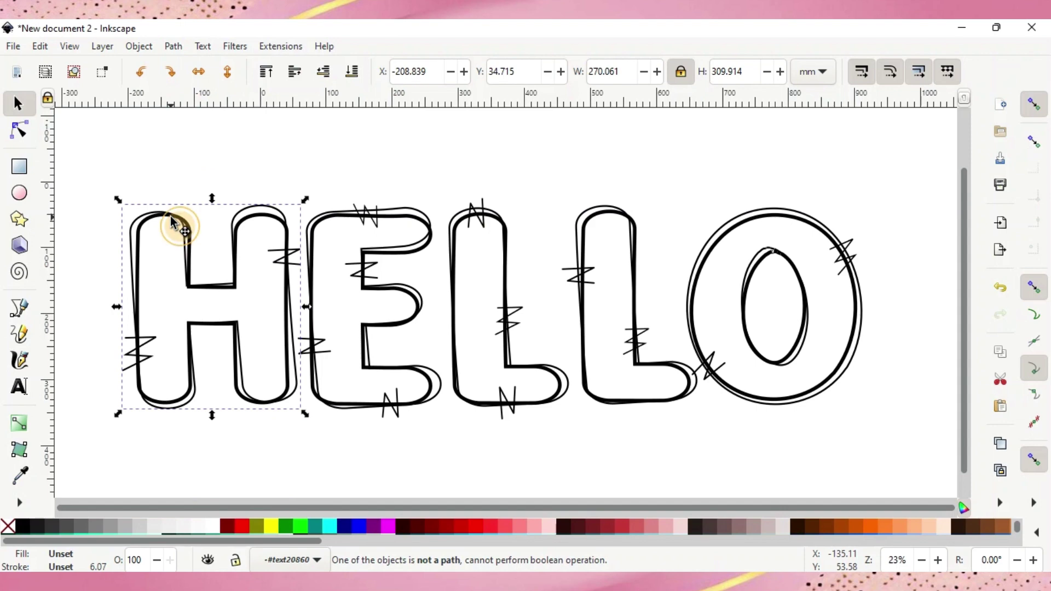
mouse_move(169, 217)
left_mouse_down()
mouse_move(149, 186)
mouse_move(153, 218)
left_mouse_up()
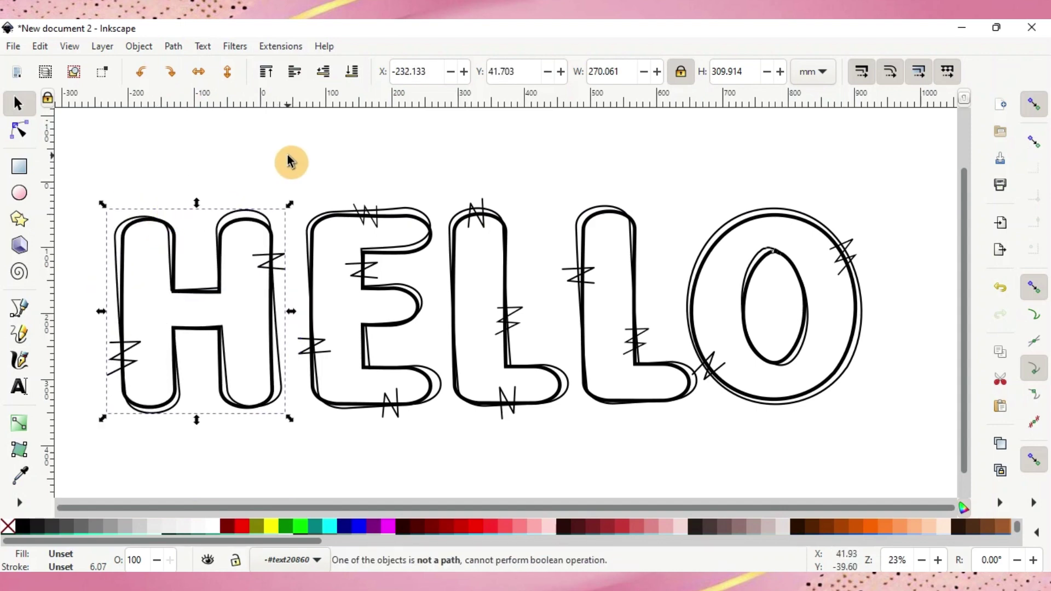
Select and group the E and both L letters with their zigzags.
left_click_drag(291, 156, 441, 418)
left_click(173, 46)
key("Escape")
left_click_drag(421, 189, 466, 379)
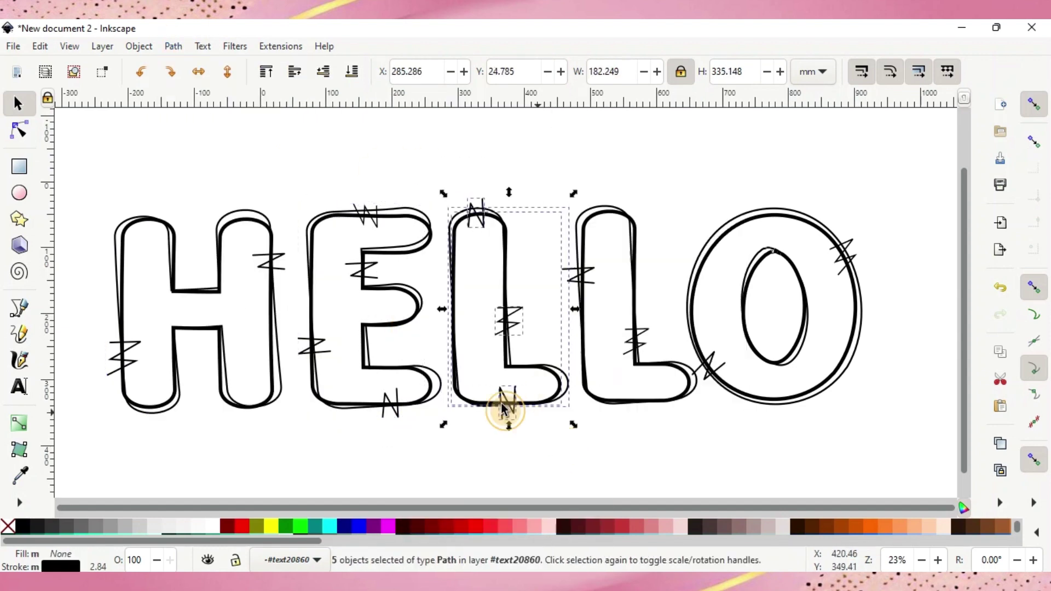
left_click_drag(514, 146, 709, 416)
left_click(173, 46)
left_click(349, 164)
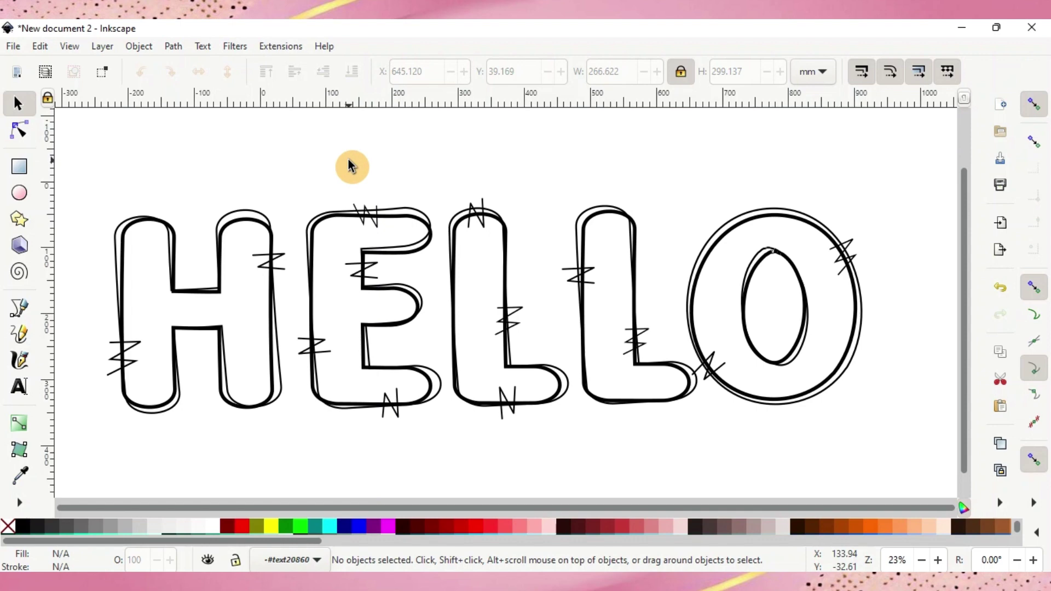
Stagger the letter groups: raise H, lower E, raise first L, lower second L, raise O.
left_click_drag(261, 223, 240, 155)
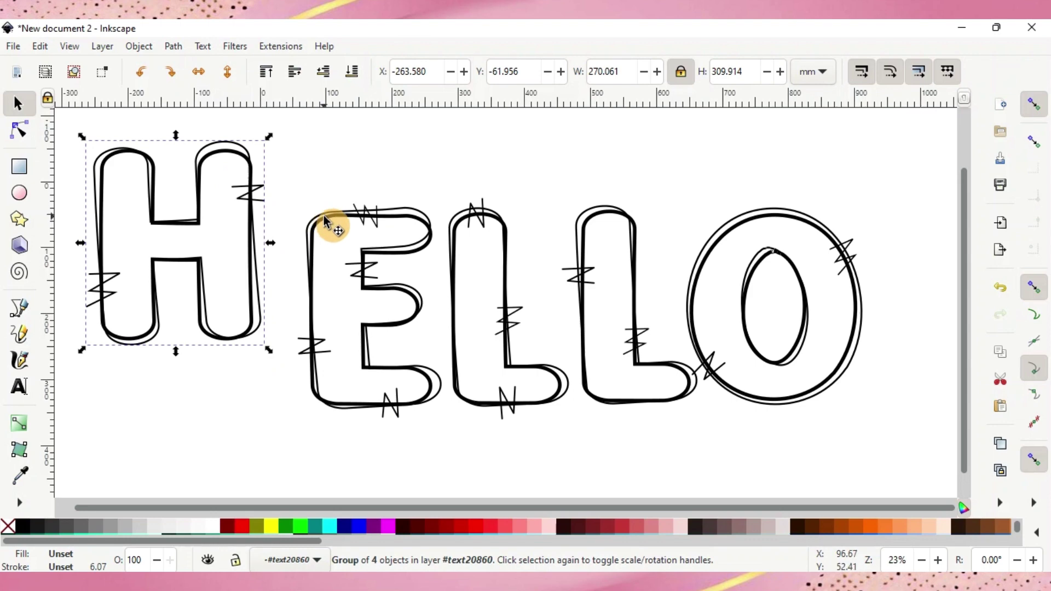
left_click_drag(324, 215, 290, 241)
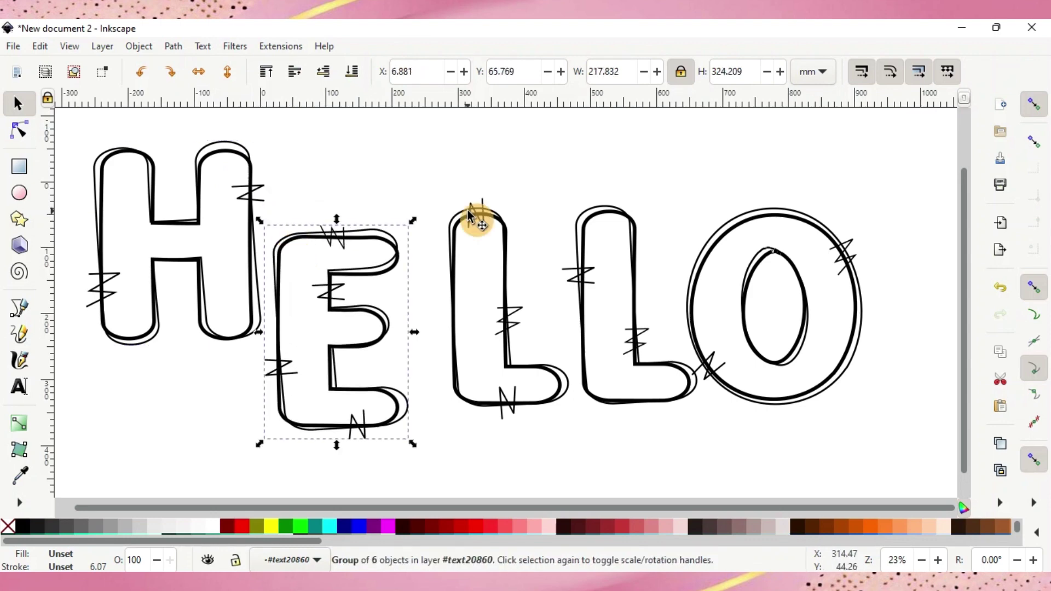
left_click_drag(468, 212, 429, 164)
left_click_drag(597, 219, 563, 248)
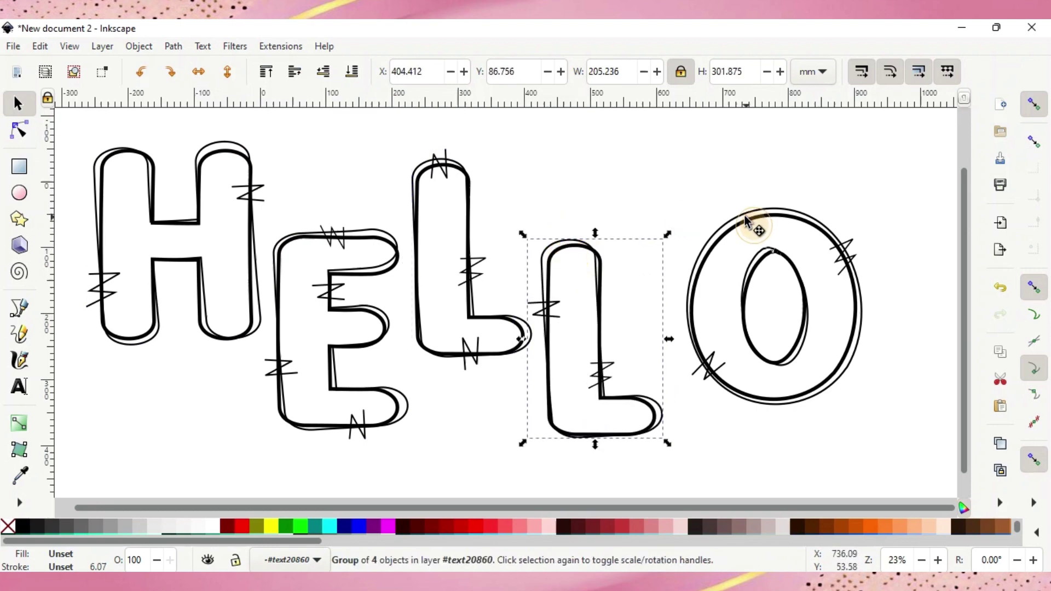
left_click_drag(740, 212, 682, 162)
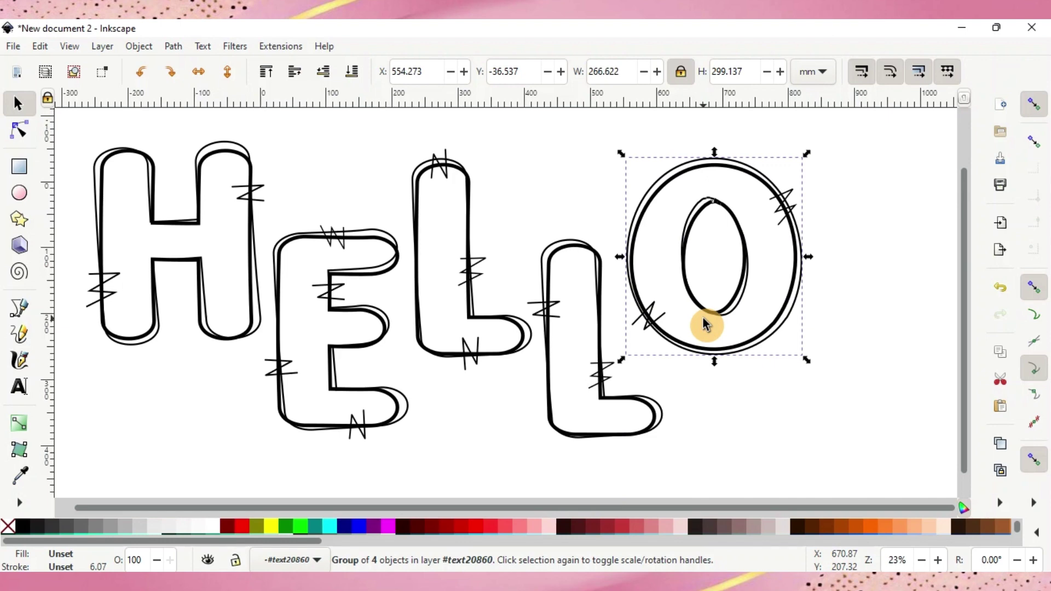
left_click(430, 426)
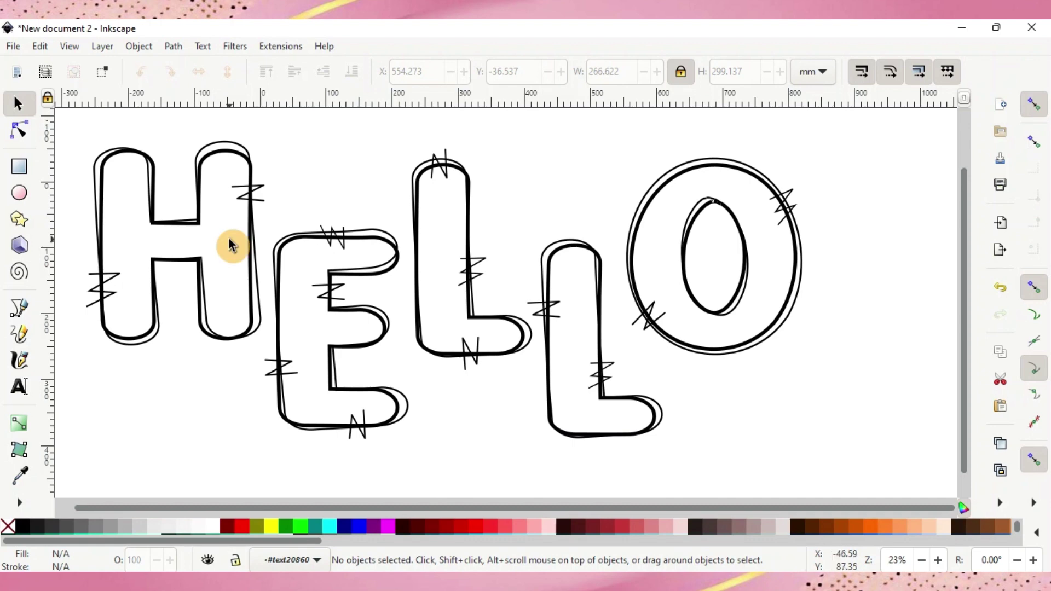
left_click(12, 47)
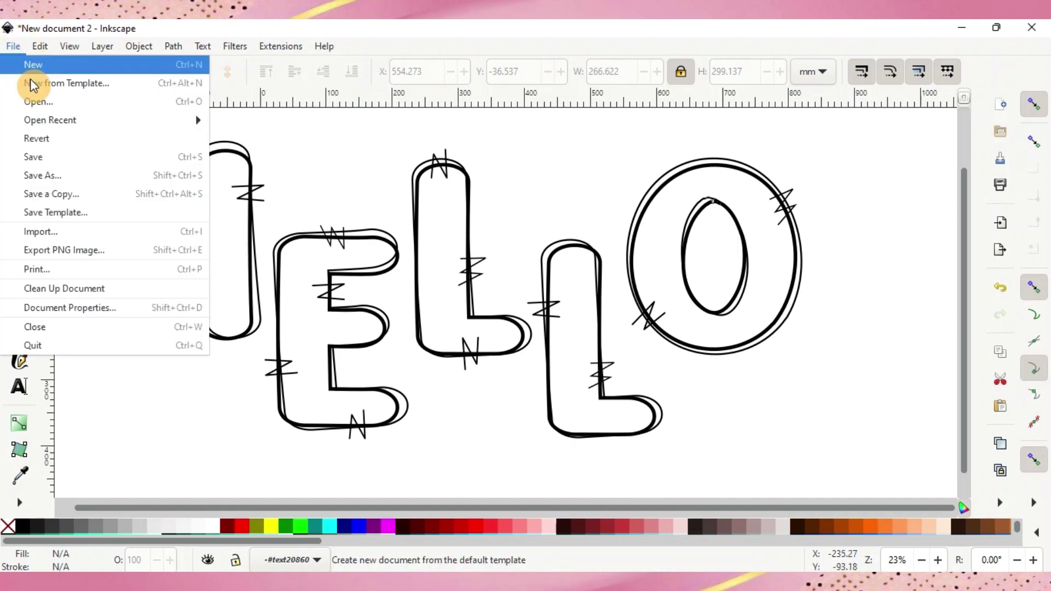
left_click(383, 164)
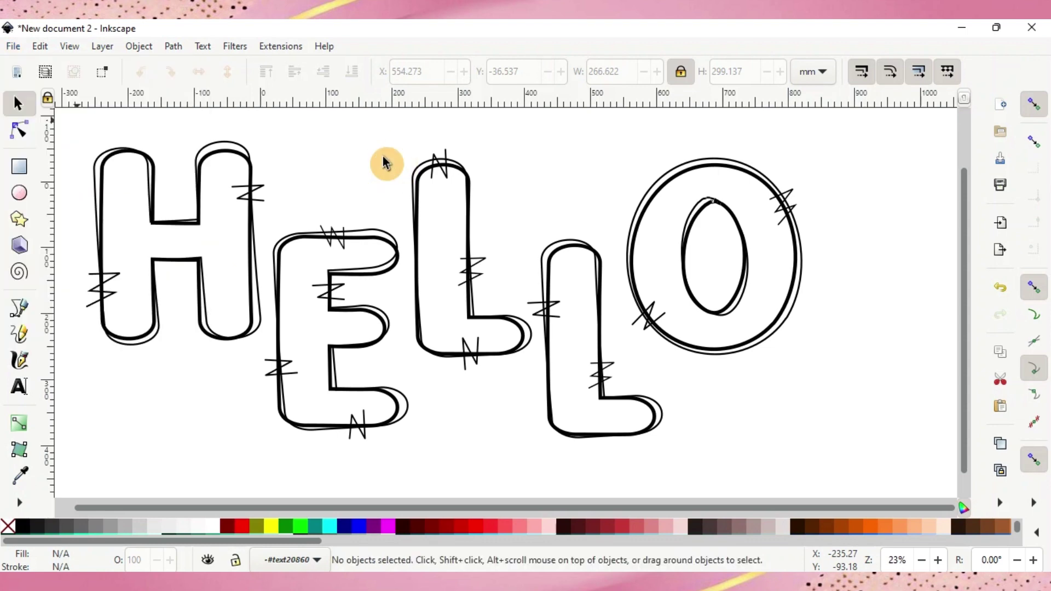